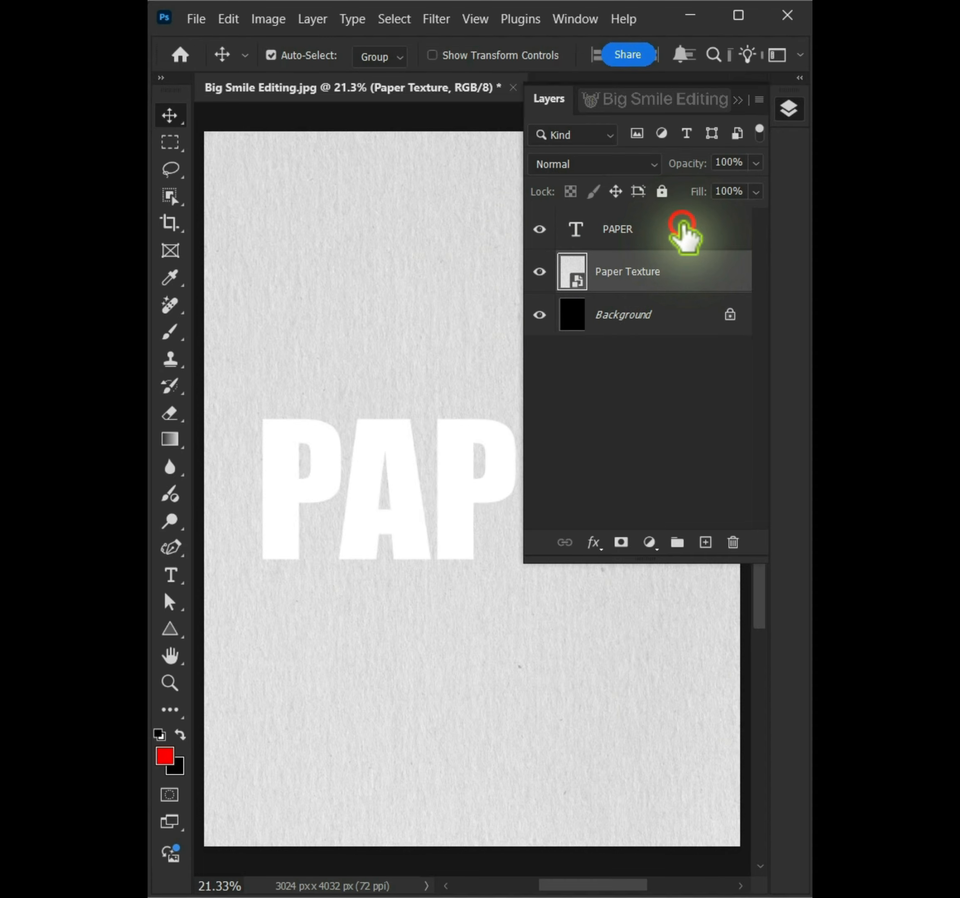
Duplicate the PAPER text layer and hide the copy
drag(759, 625, 761, 575)
drag(661, 245, 706, 542)
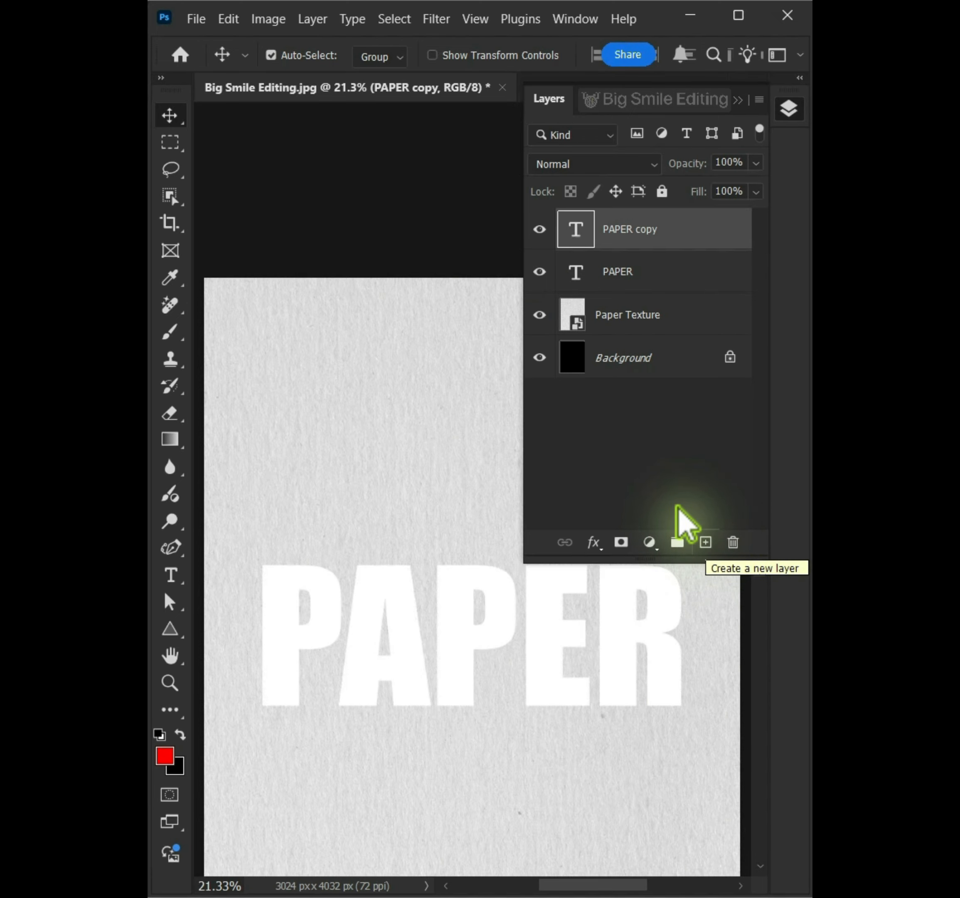
click(536, 228)
Recolor the original PAPER text to a light pink
click(710, 280)
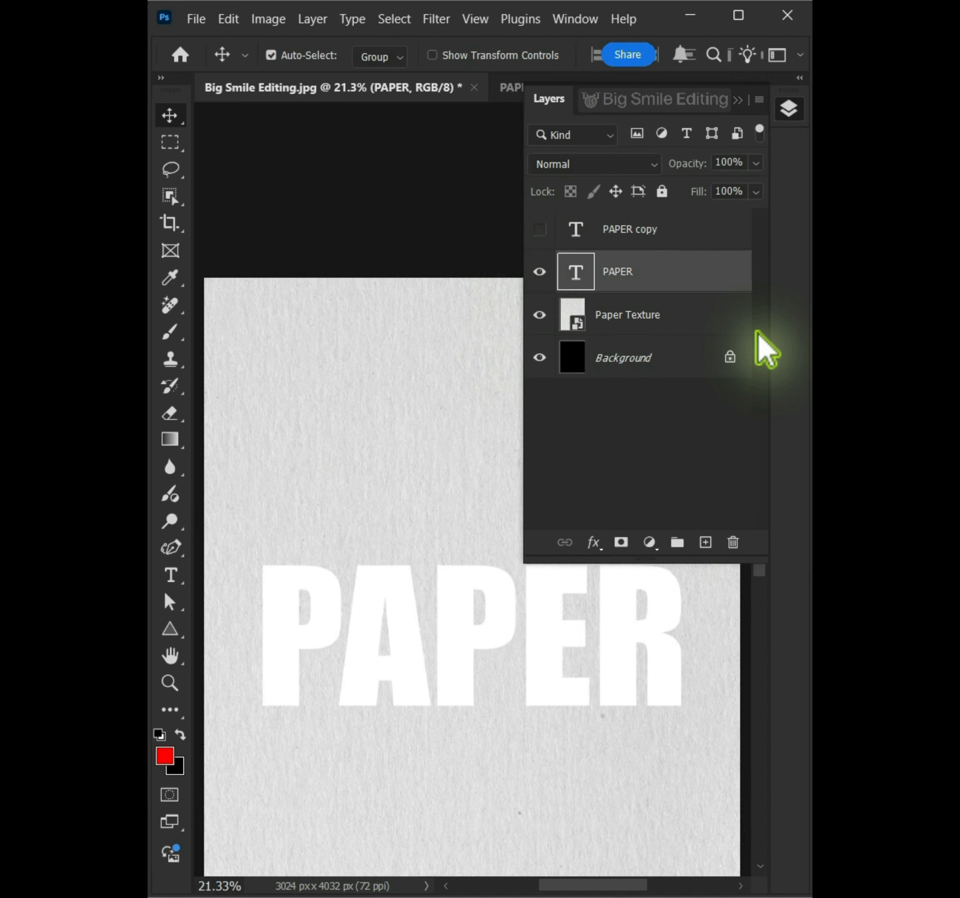
double_click(576, 271)
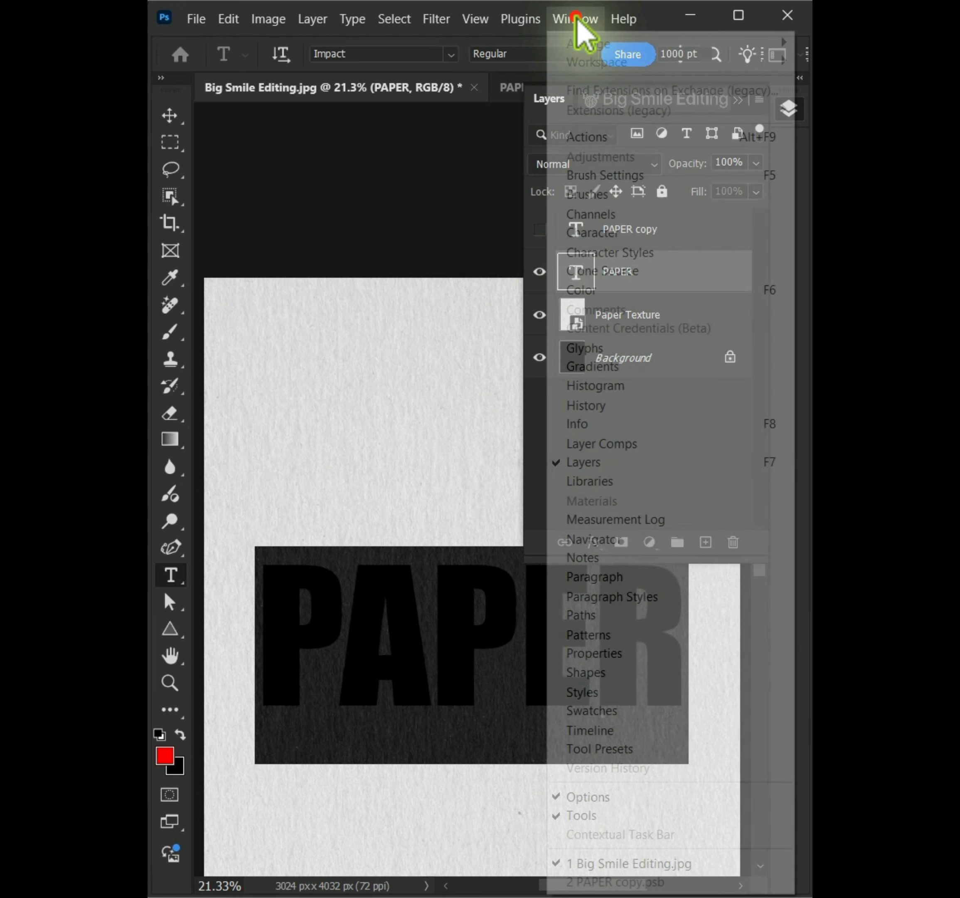
click(575, 20)
click(607, 234)
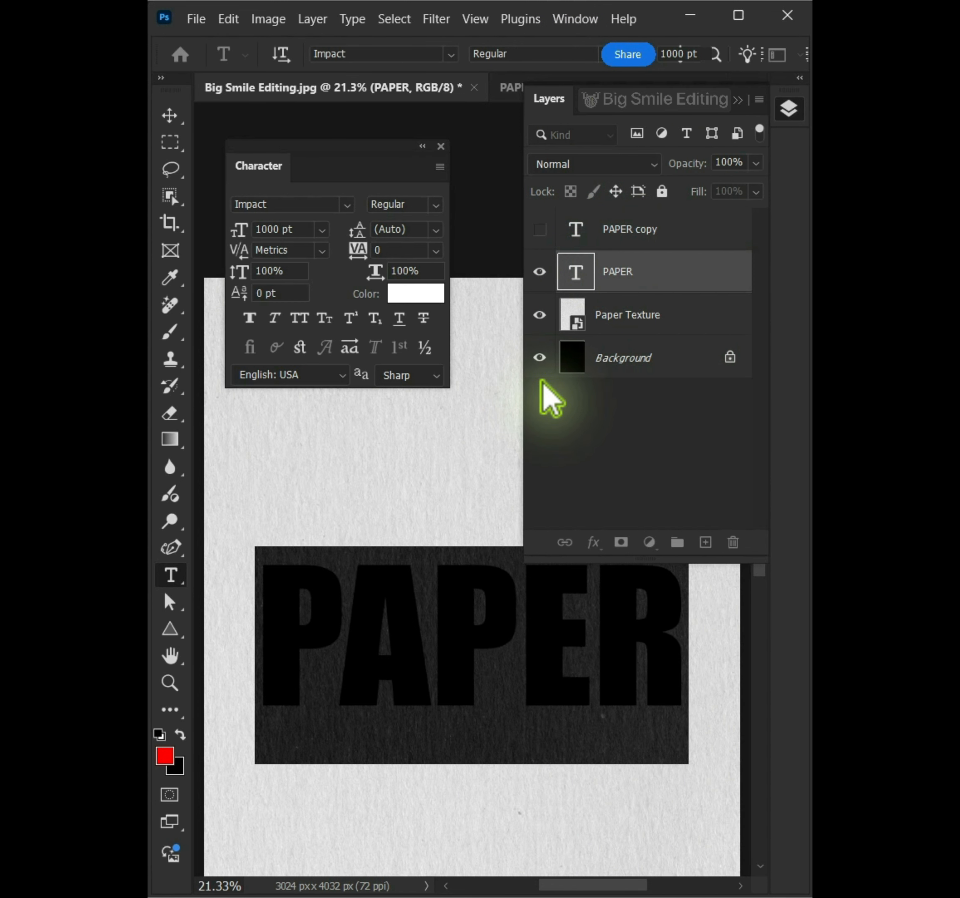
click(421, 296)
mouse_move(454, 343)
mouse_down()
mouse_move(456, 283)
mouse_move(467, 356)
mouse_up()
click(400, 251)
click(296, 79)
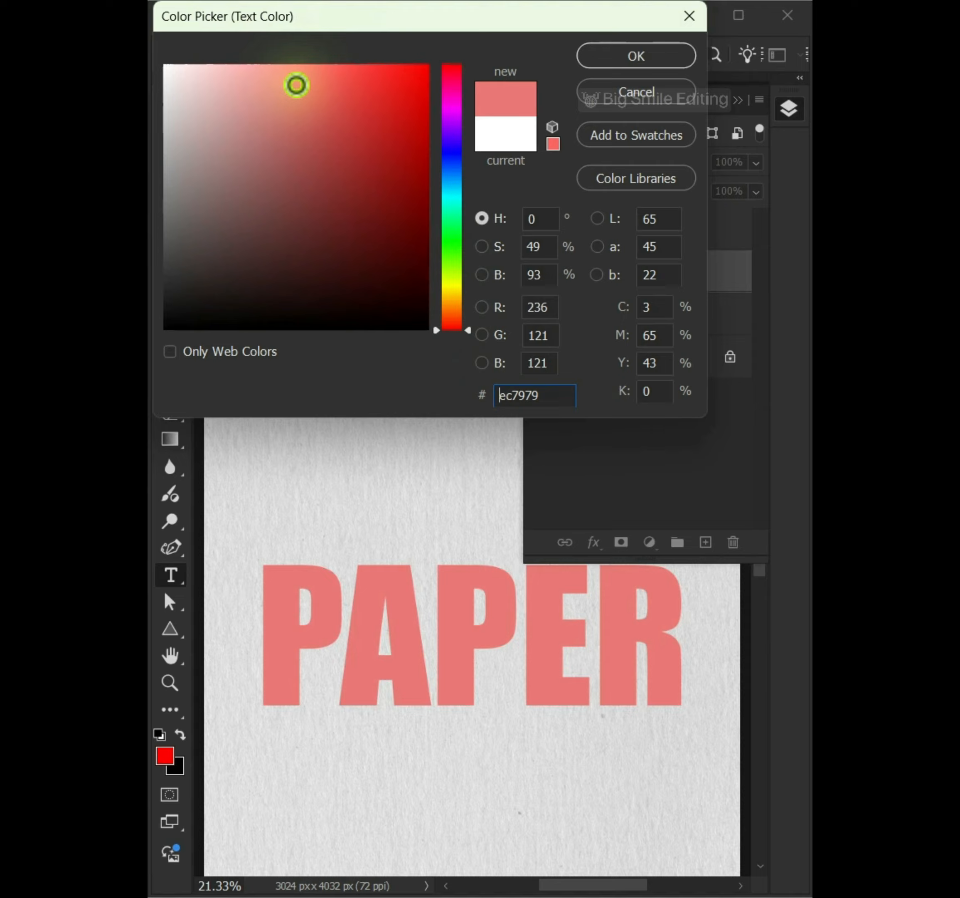
click(261, 73)
click(639, 61)
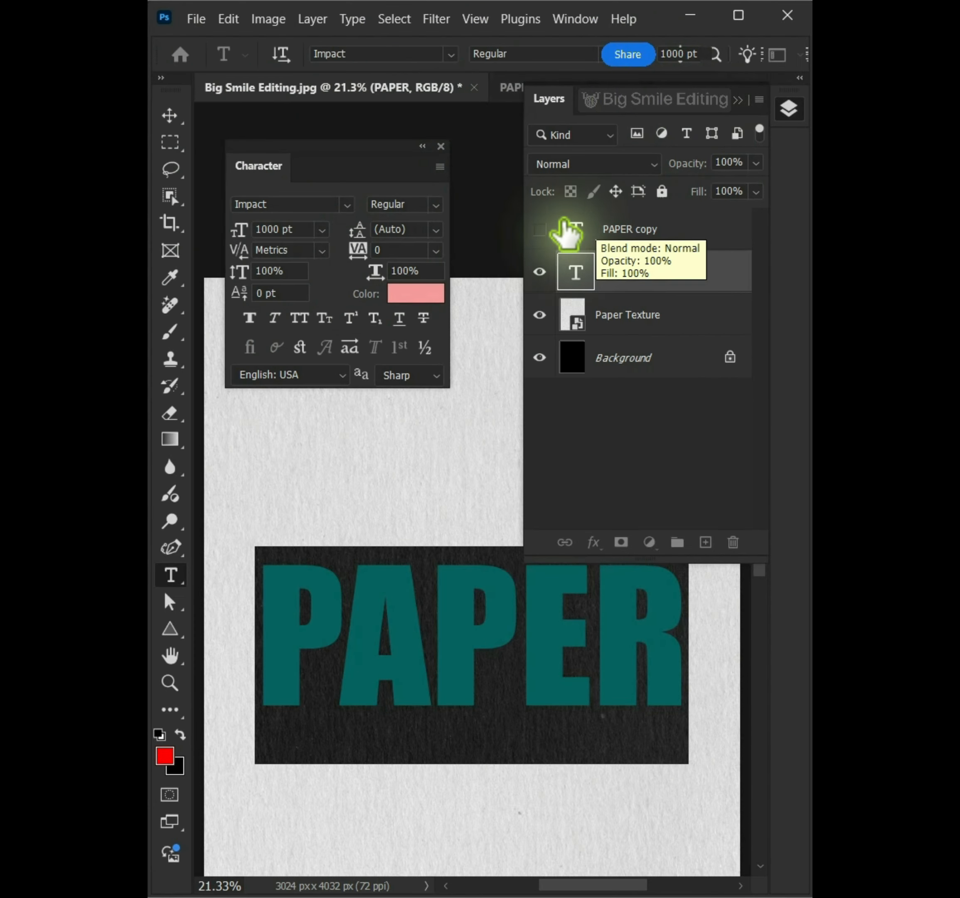
click(440, 145)
click(685, 267)
key(v)
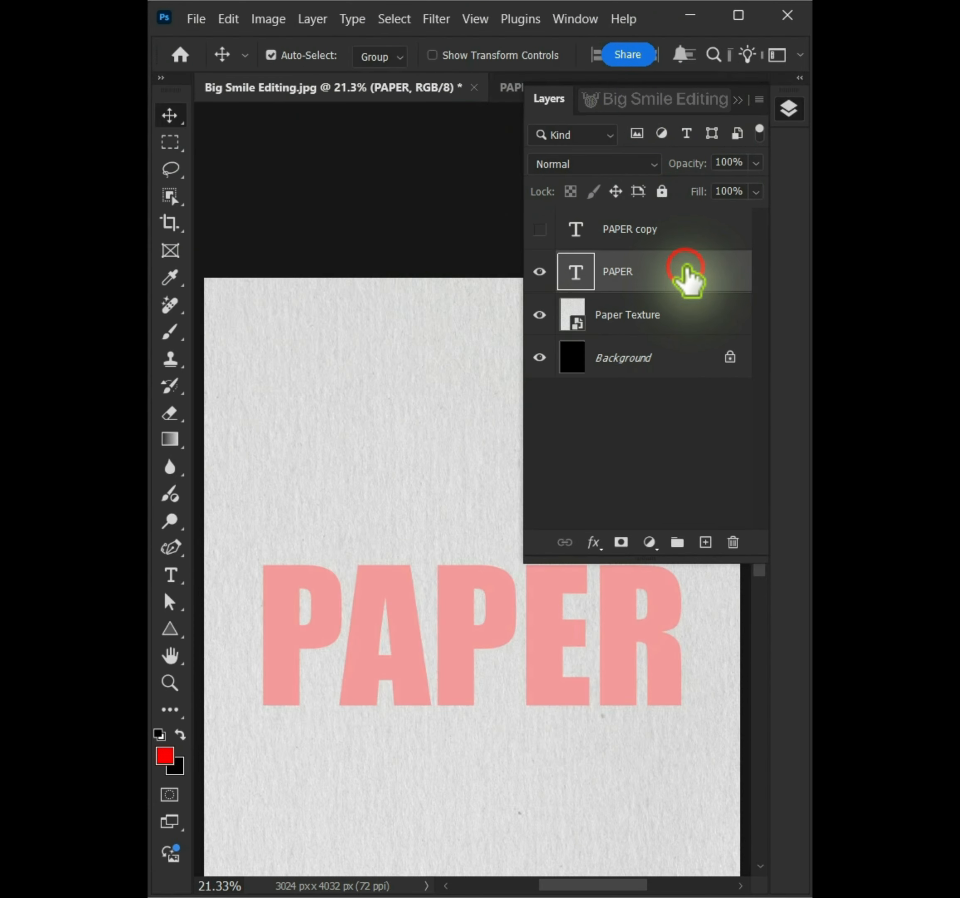
Add a black Multiply inner shadow to the PAPER layer with 40% opacity, 20 px distance, 20% choke and an increased size
click(593, 542)
click(621, 630)
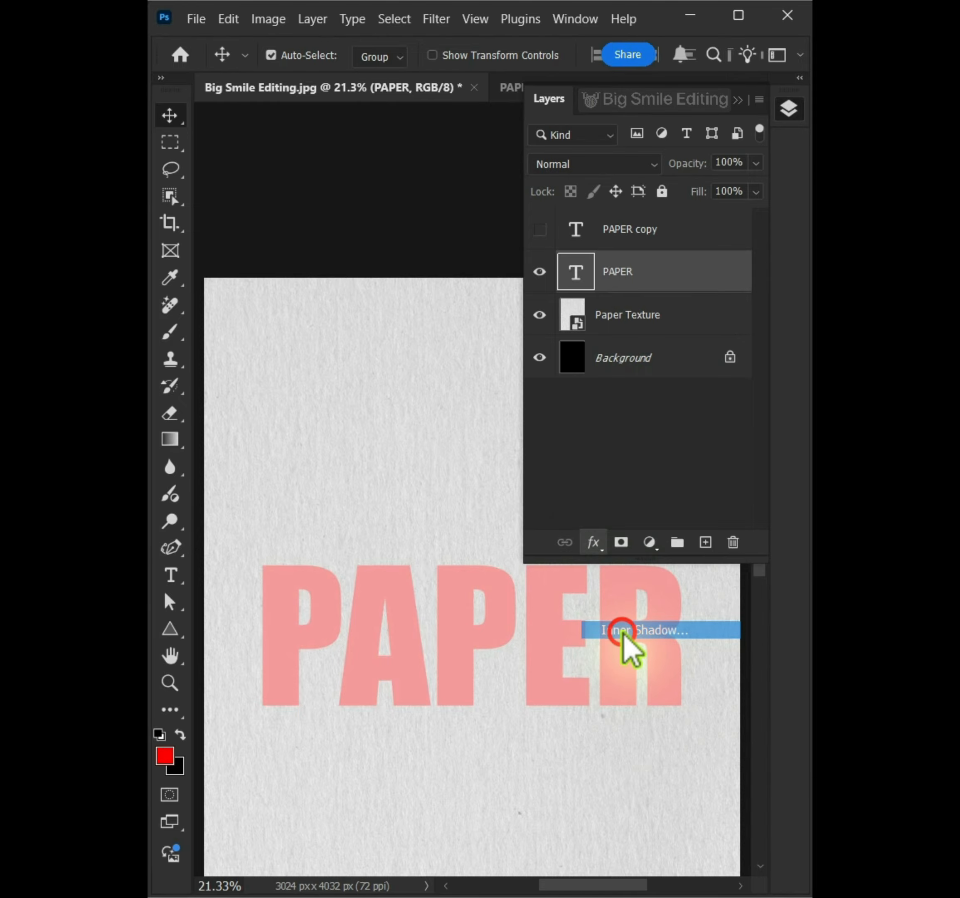
click(641, 123)
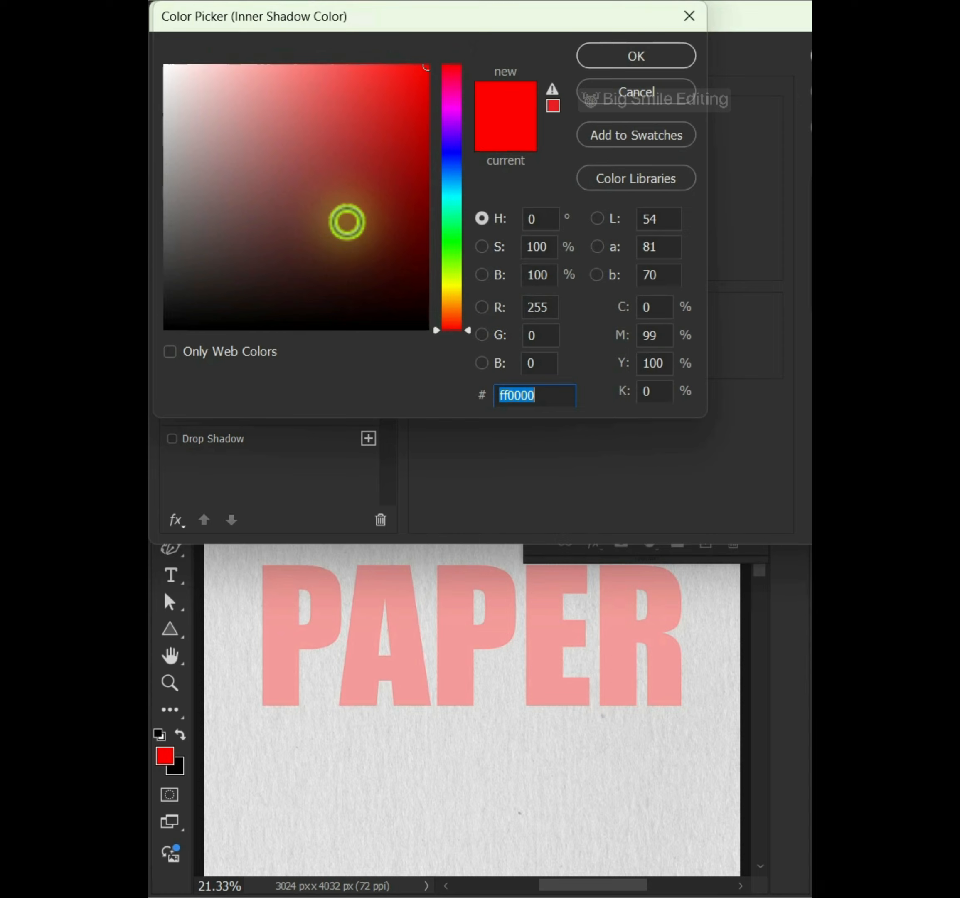
drag(292, 233, 154, 351)
click(644, 57)
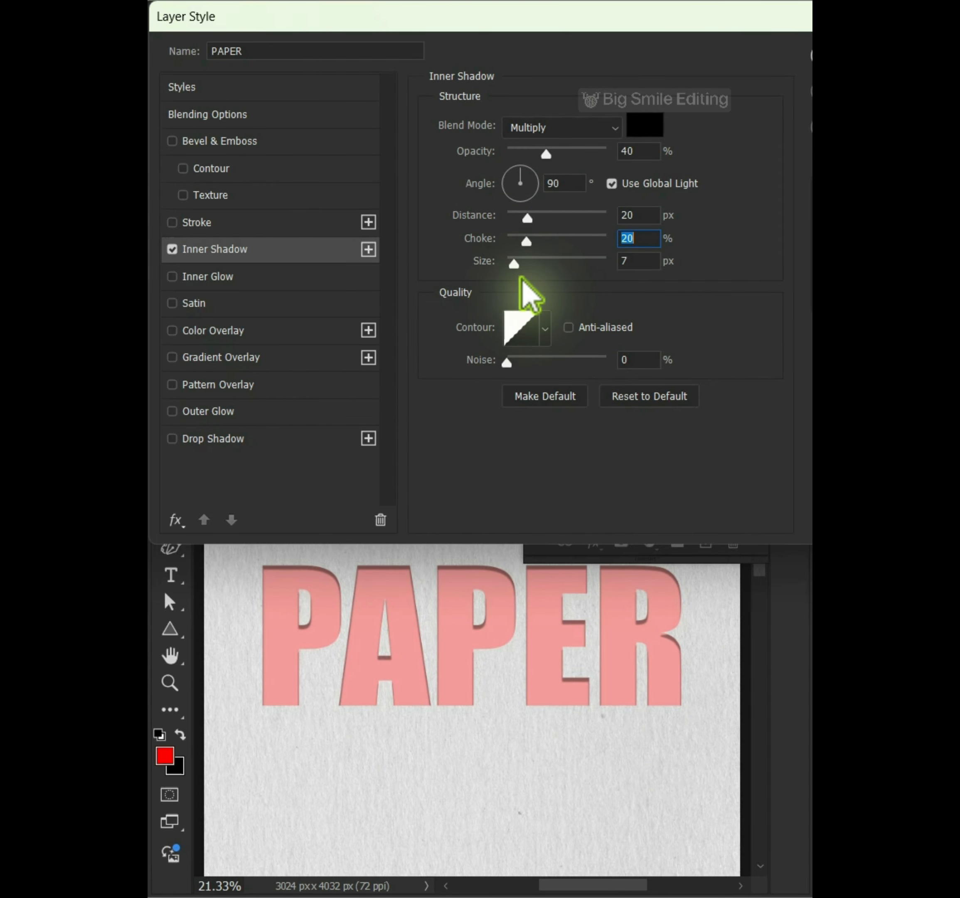
drag(514, 264, 547, 265)
drag(733, 24, 518, 385)
click(653, 389)
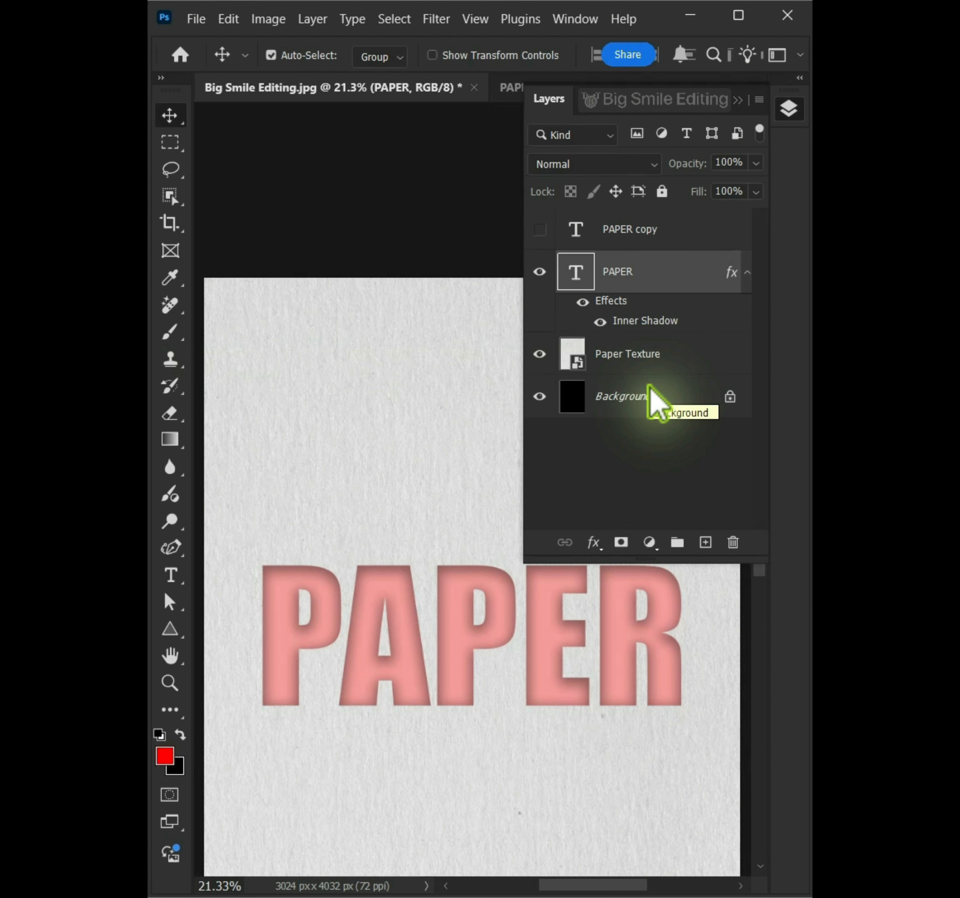
Show the hidden PAPER copy layer and duplicate it
click(539, 230)
click(675, 233)
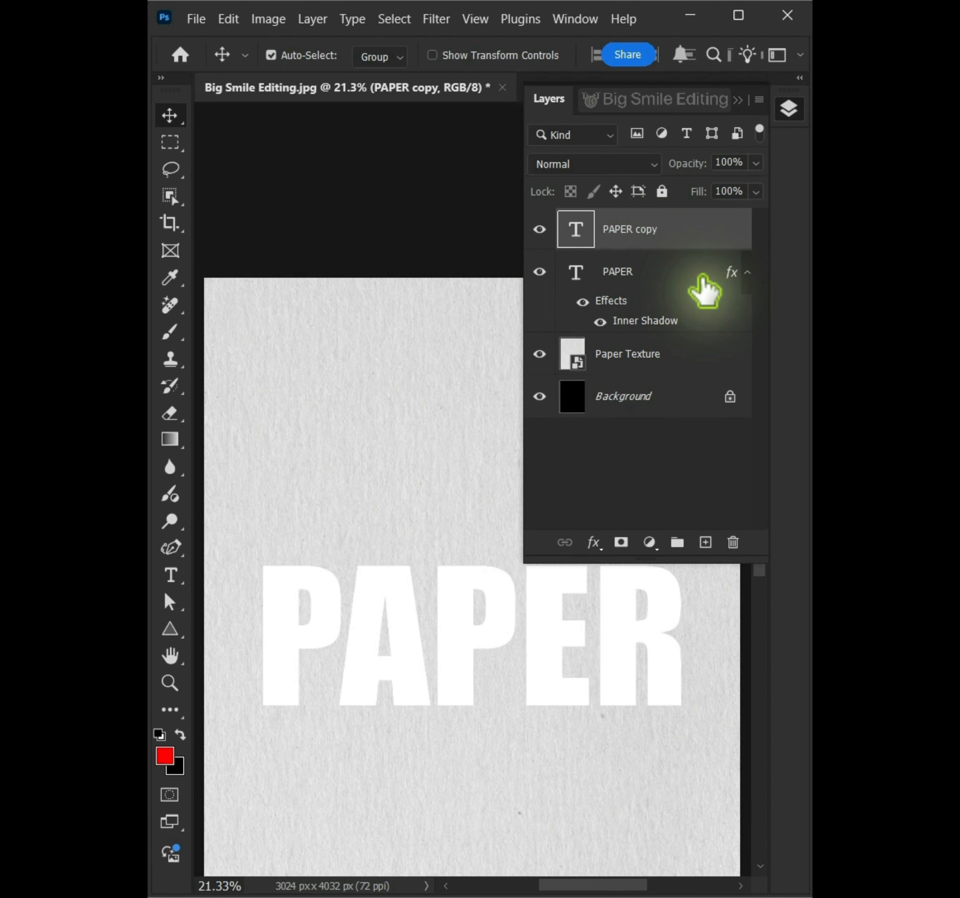
drag(626, 242, 710, 530)
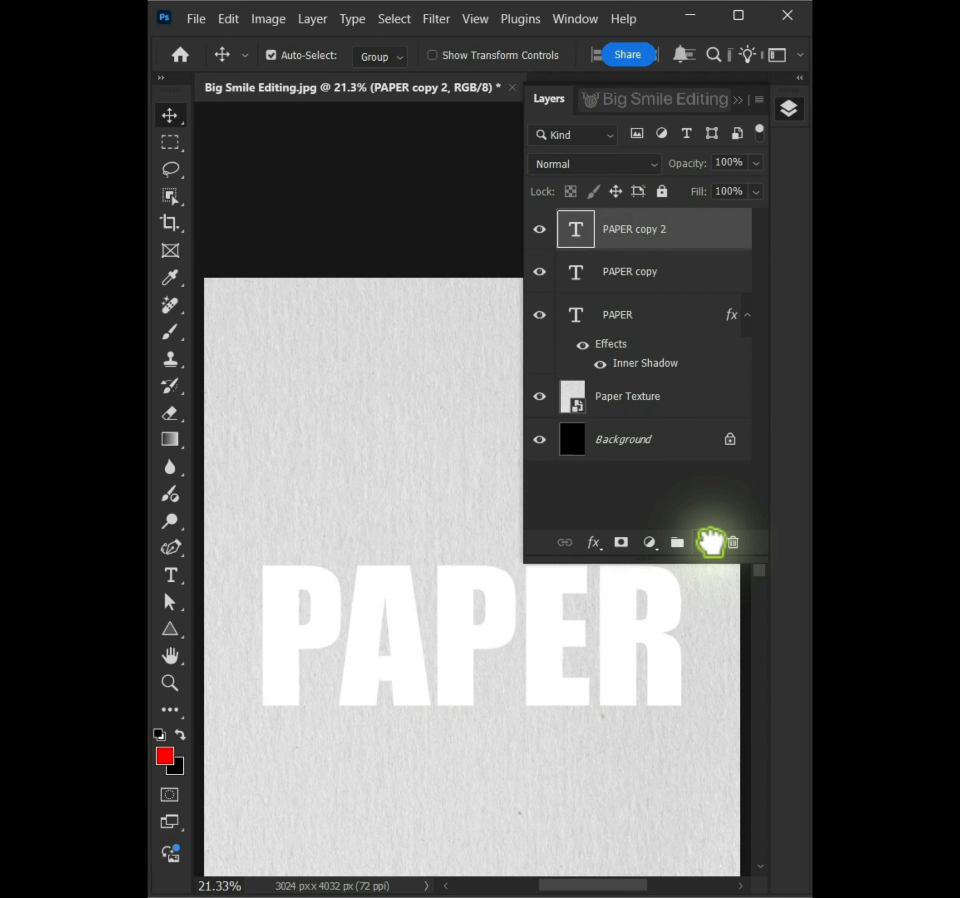
Rename the uppermost text copy Top and the copy below it Bottom
click(627, 233)
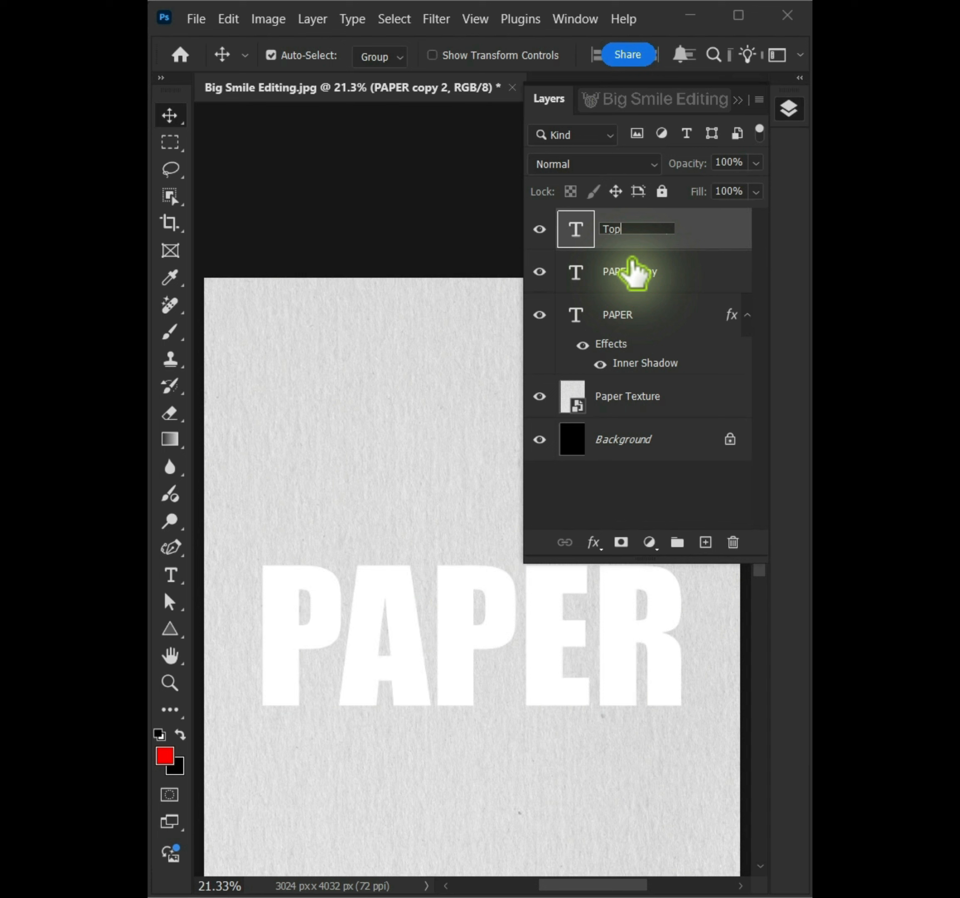
click(721, 229)
click(617, 270)
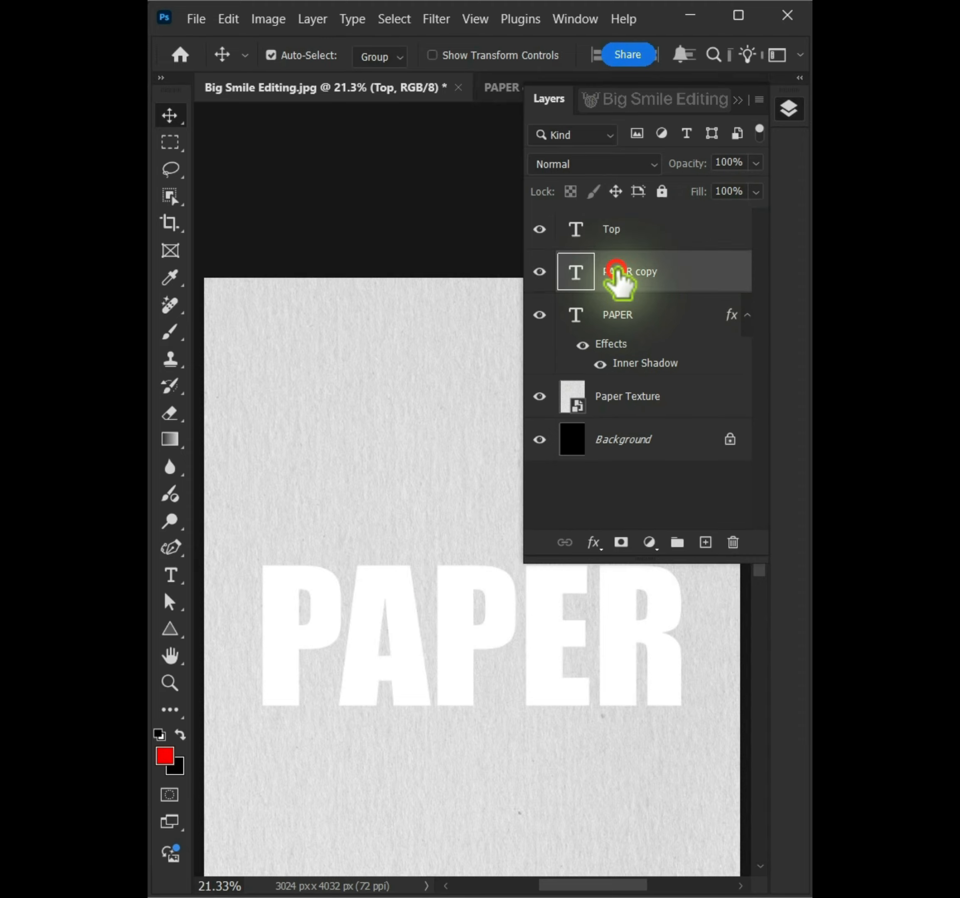
double_click(617, 270)
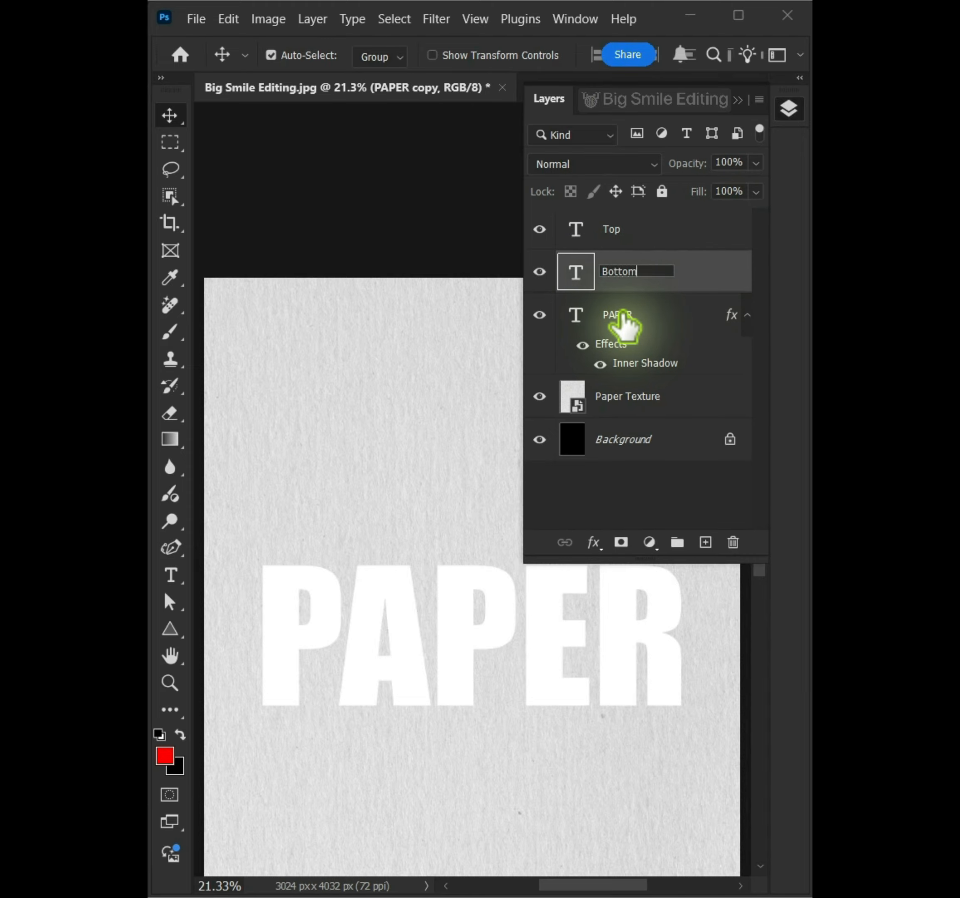
click(716, 266)
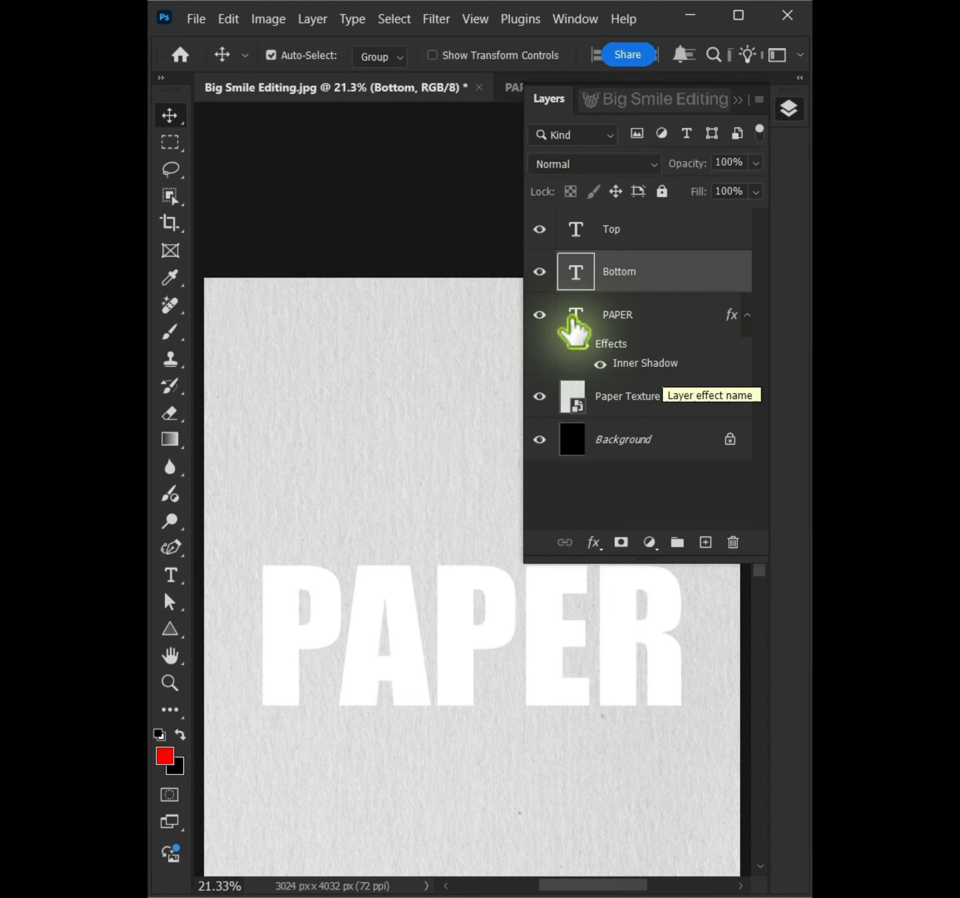
Hide the Bottom layer and, with the Top layer active, make a rectangular selection covering the upper half of the PAPER lettering
click(540, 272)
click(699, 235)
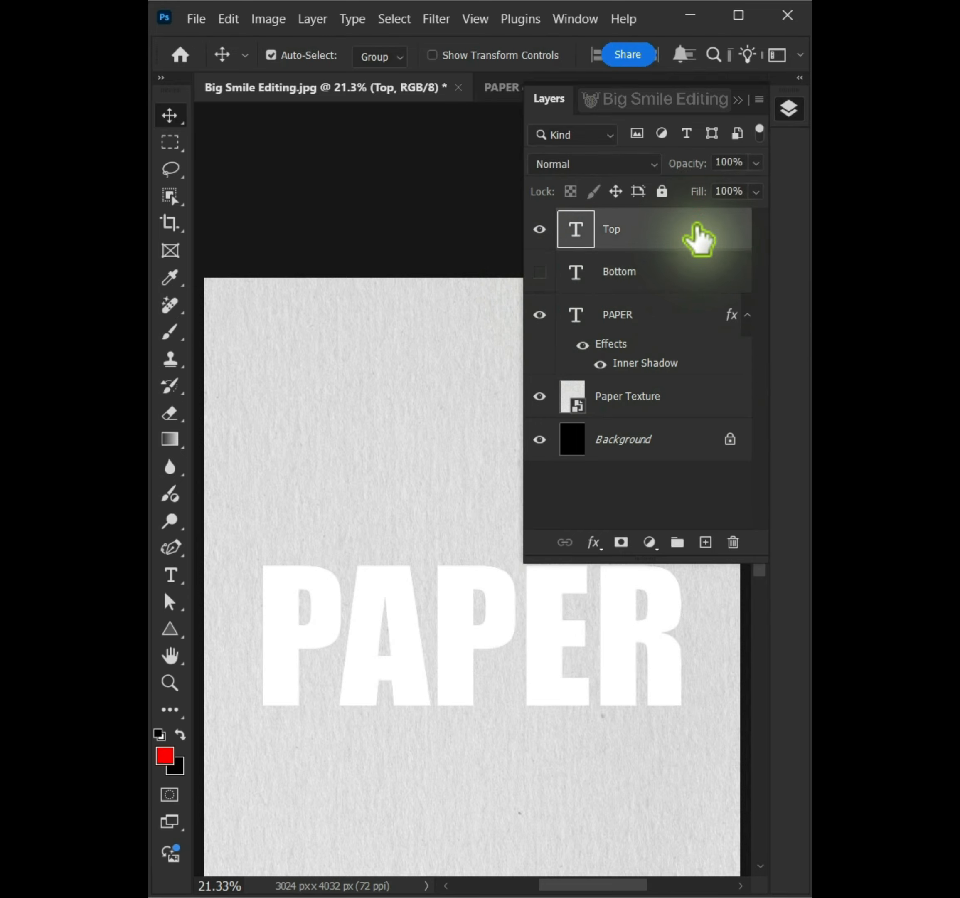
click(170, 143)
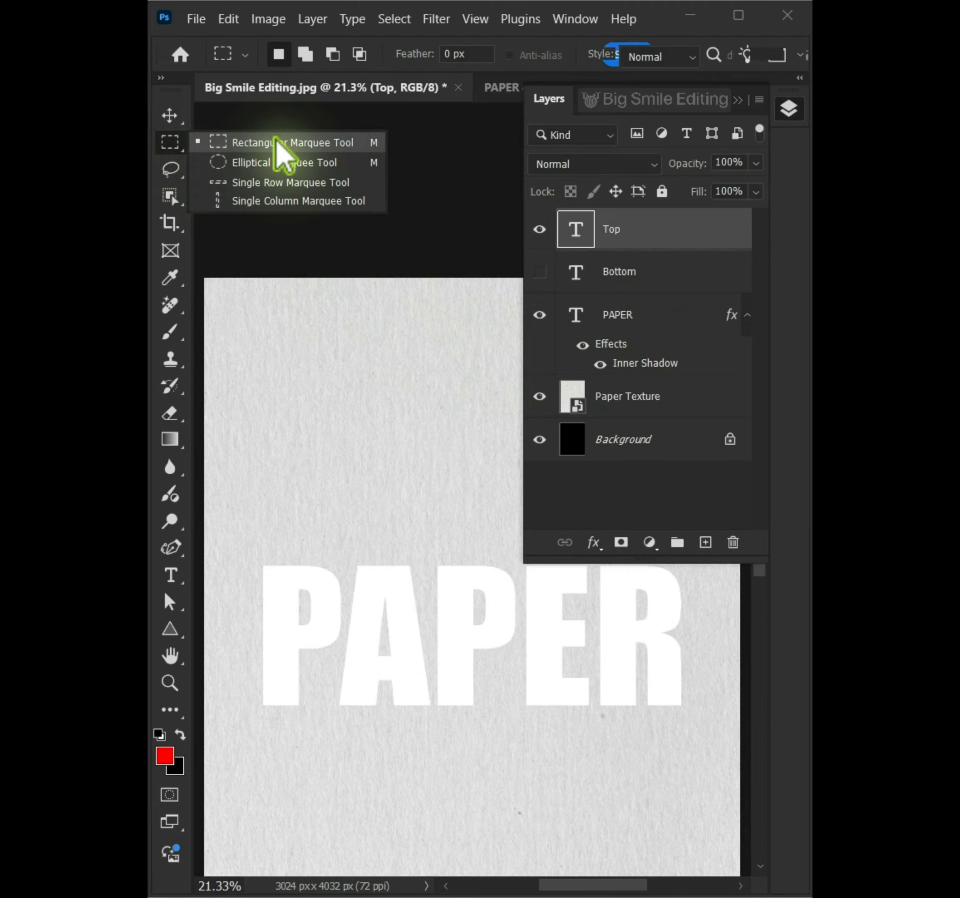
click(293, 142)
click(789, 108)
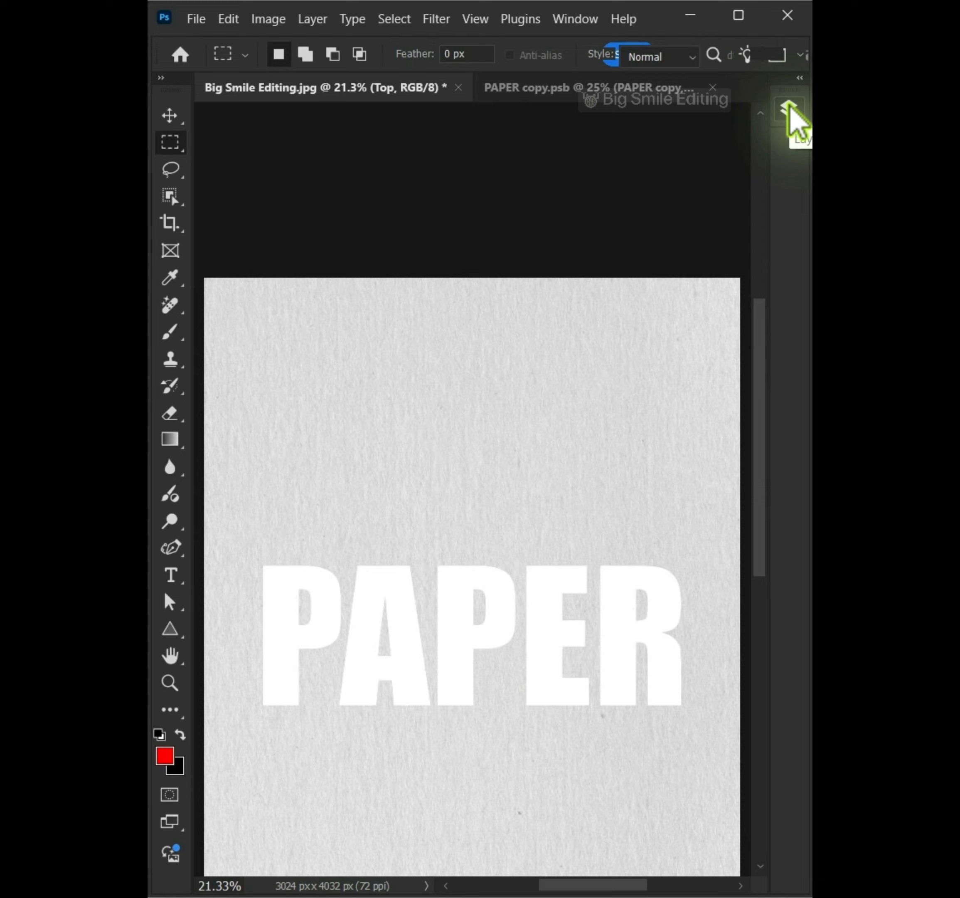
drag(237, 415, 718, 585)
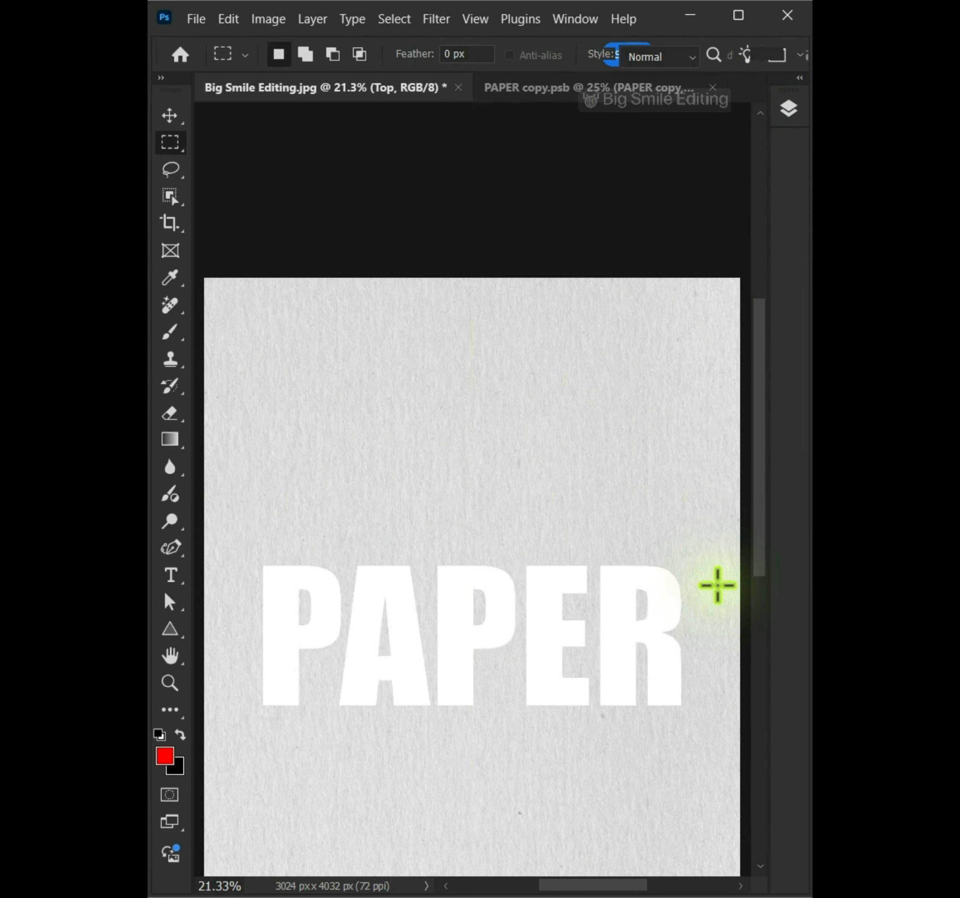
drag(558, 513, 543, 564)
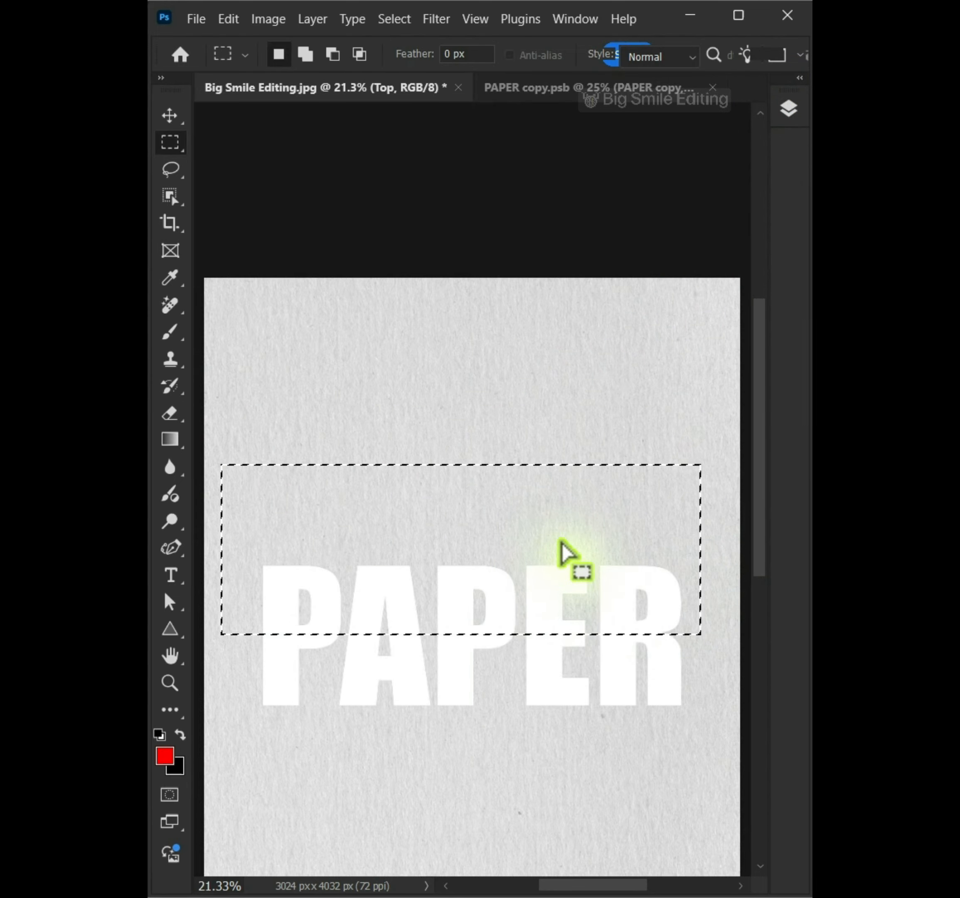
Mask the Top layer with the selection and convert the layer to a smart object
click(788, 107)
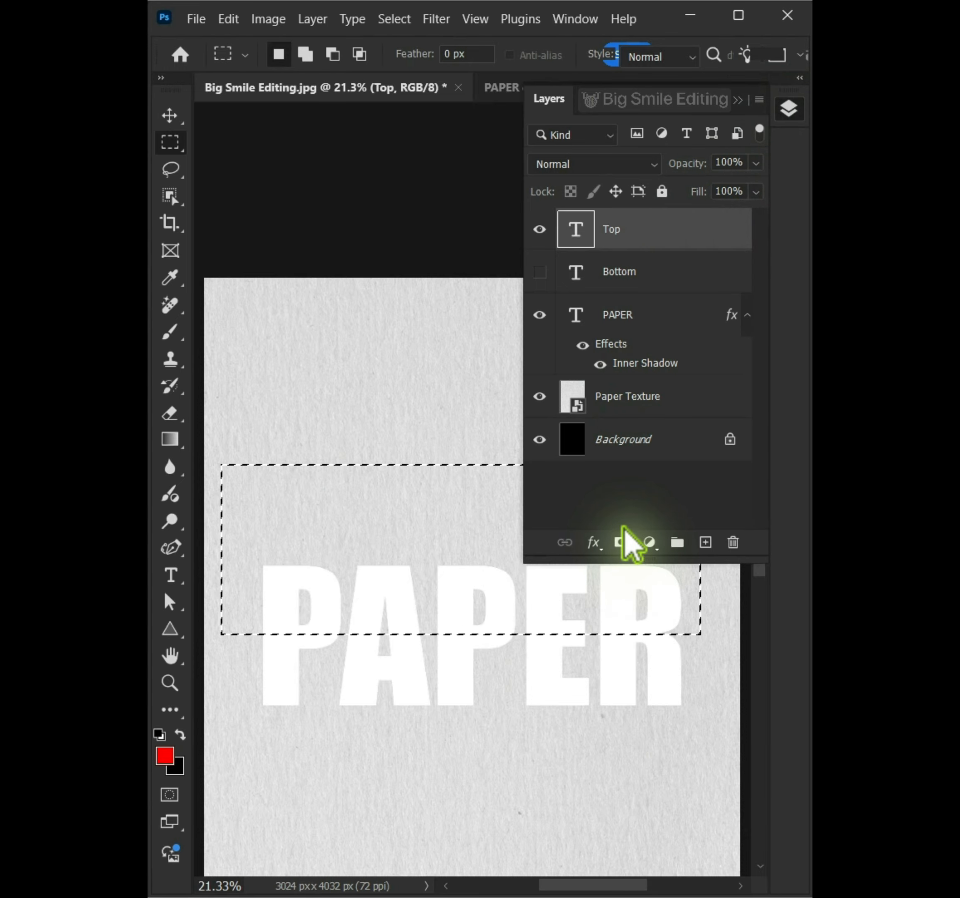
click(626, 542)
right_click(647, 234)
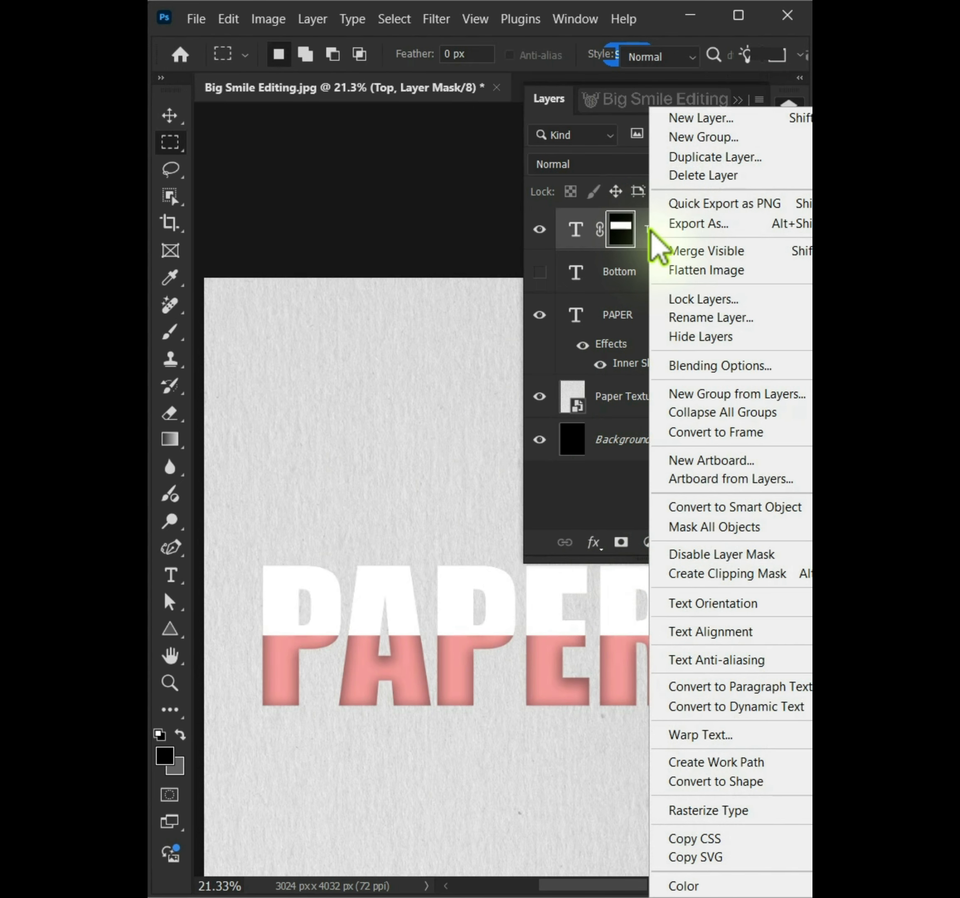
click(700, 508)
Free Transform the Top layer, stretching it upward to 113.16% height and skewing its upper edge slightly to the right
click(788, 107)
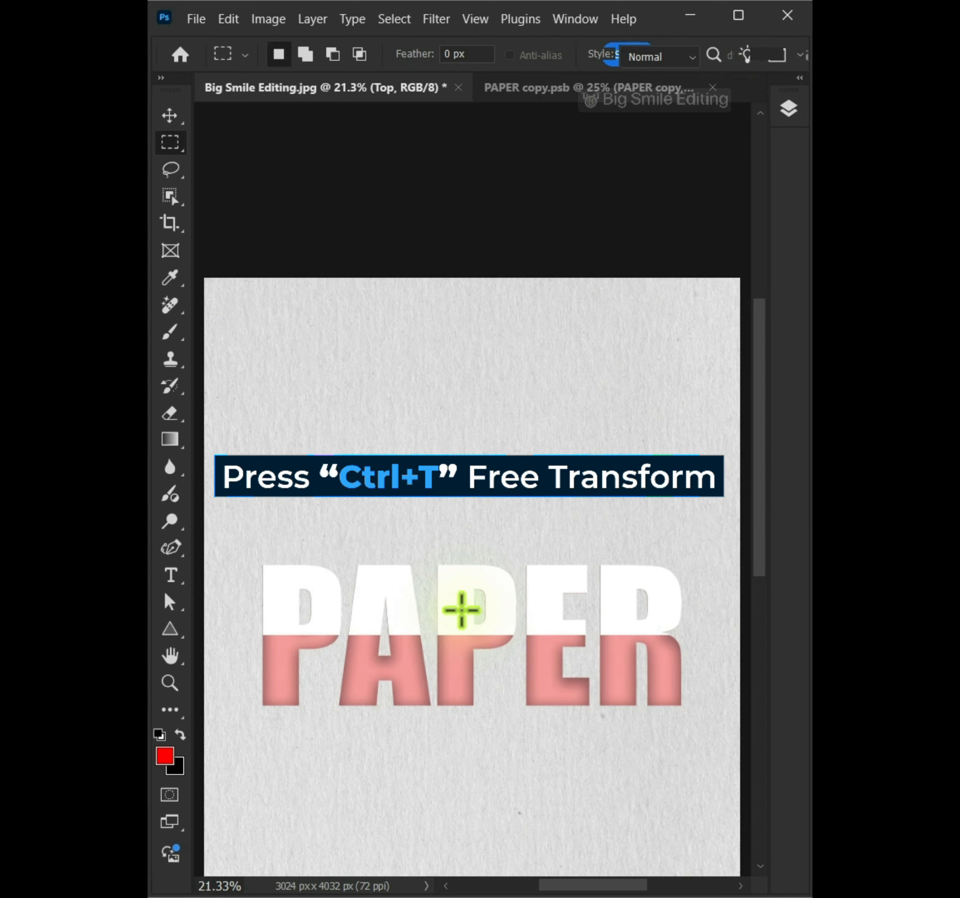
key(ctrl+t)
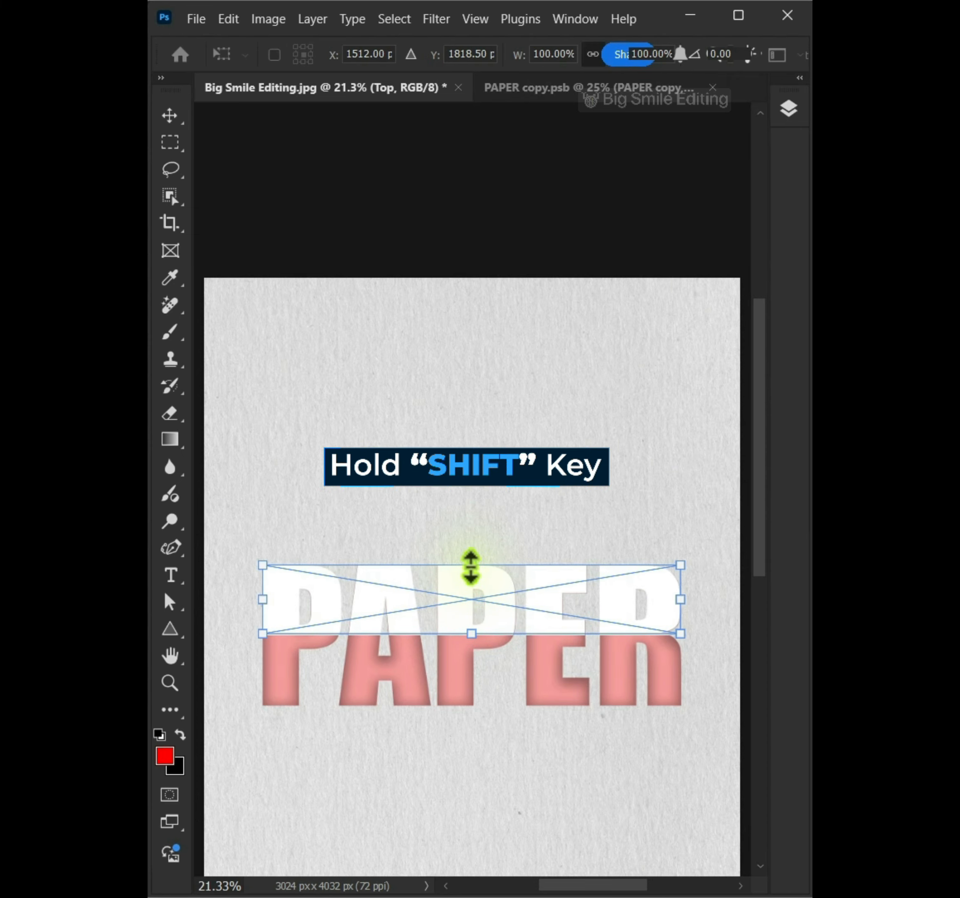
drag(471, 565, 472, 555)
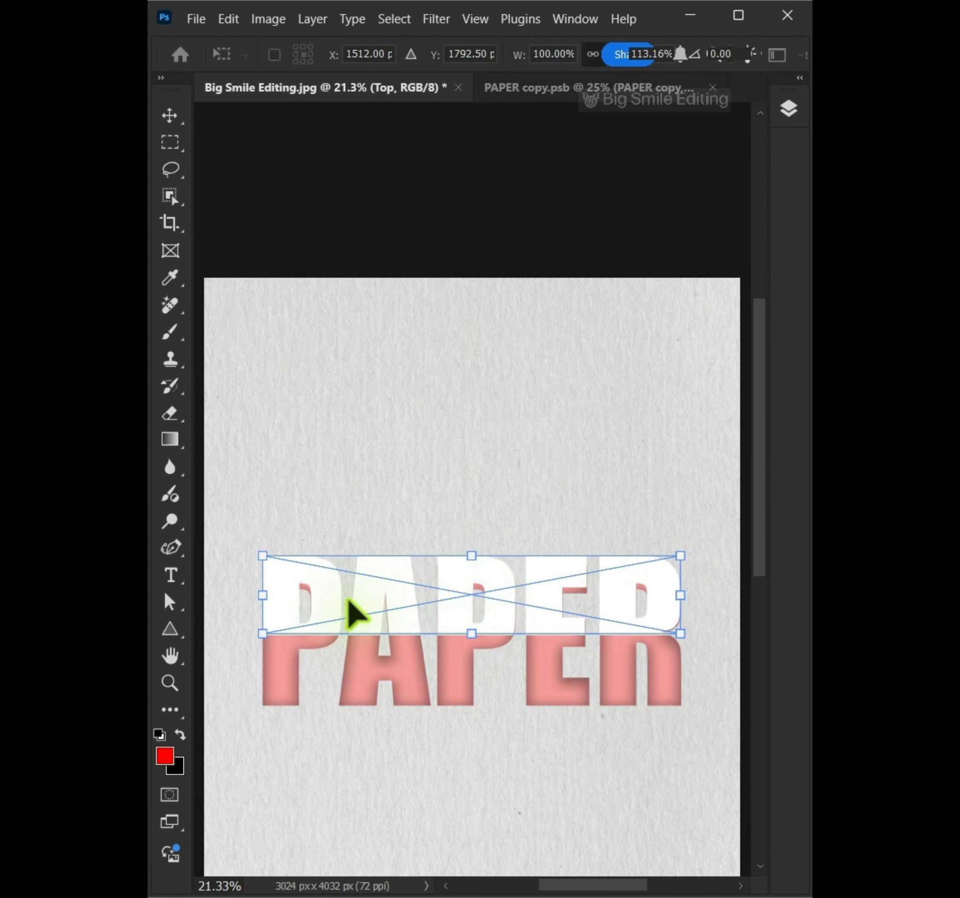
right_click(348, 607)
click(384, 314)
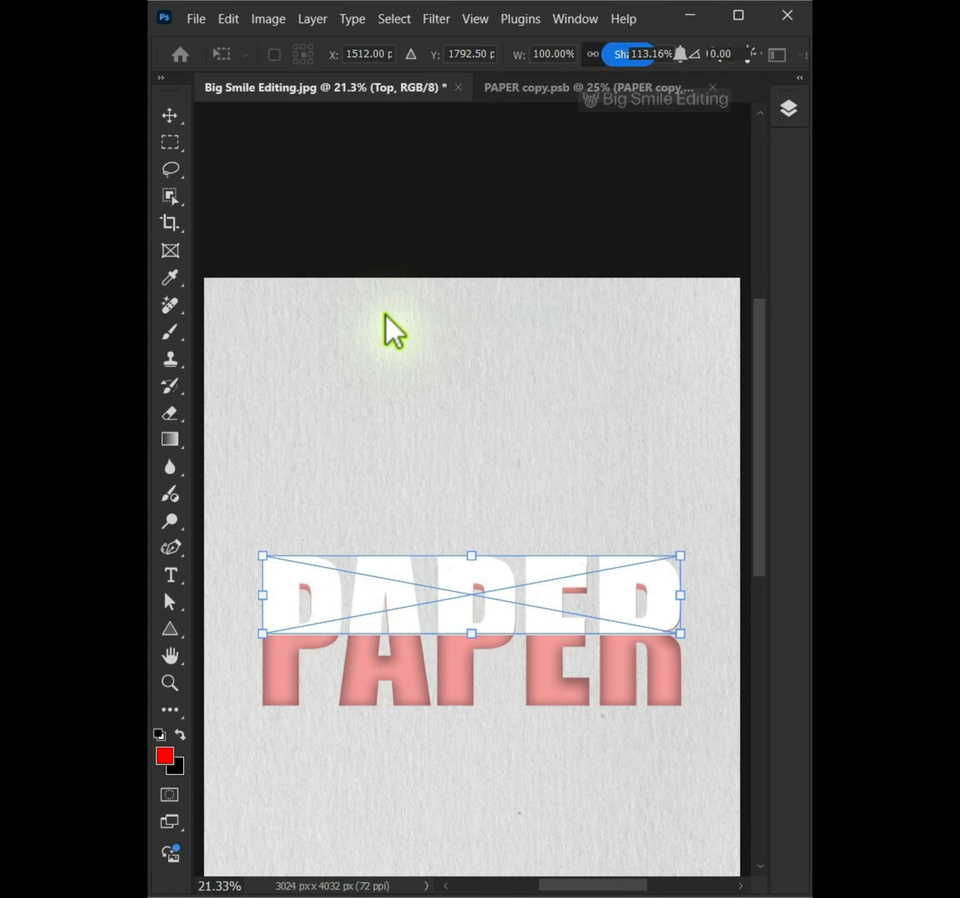
drag(471, 555, 492, 556)
key(Return)
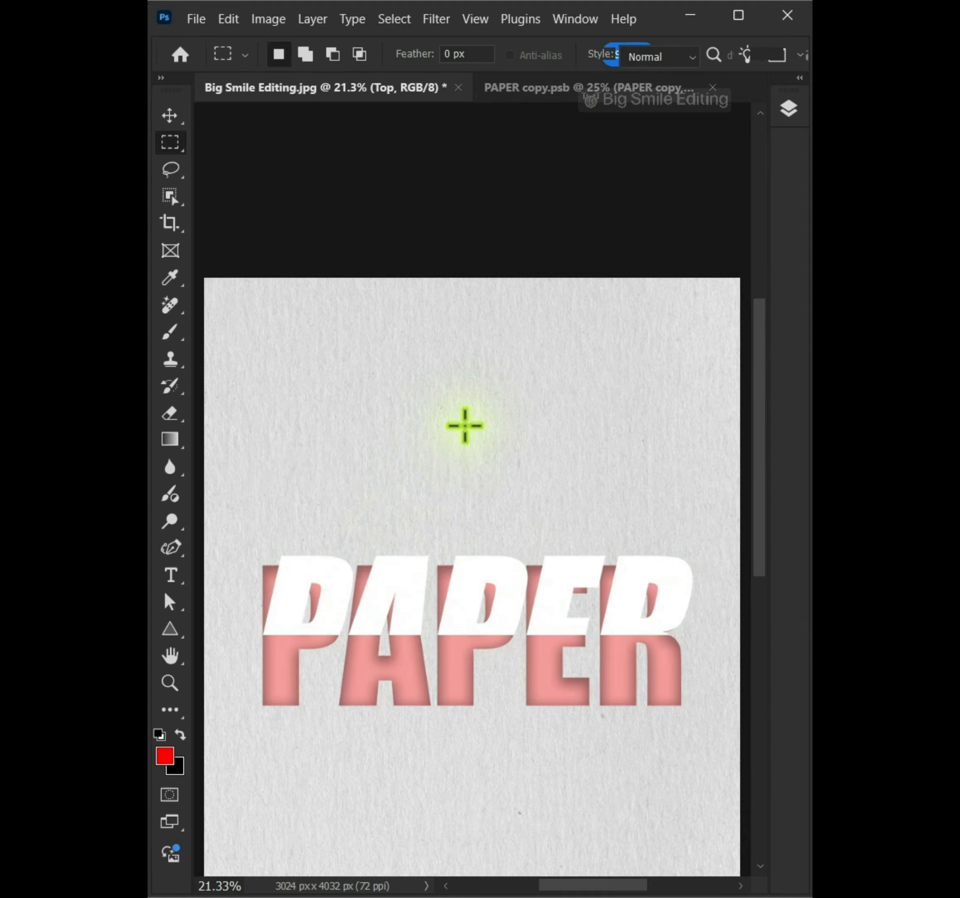
Show the Bottom layer and, with it active, make a rectangular selection over the lower half of the lettering, aligned to the split line
click(787, 106)
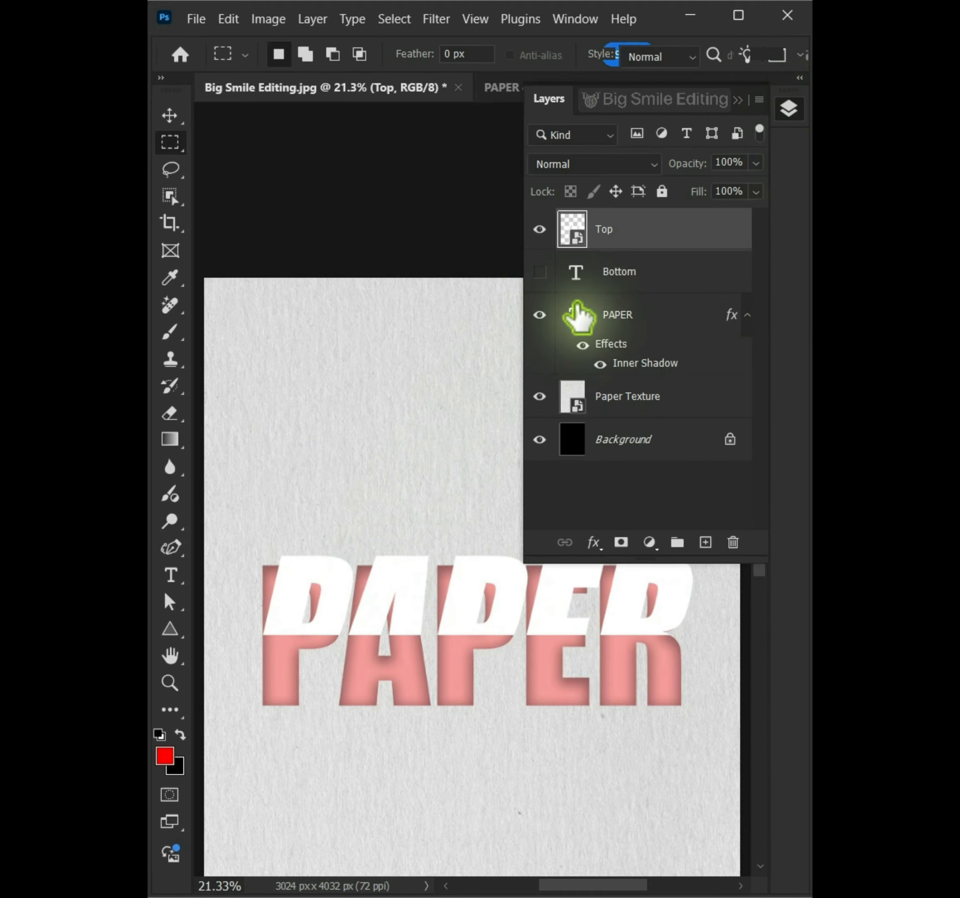
click(540, 271)
click(632, 274)
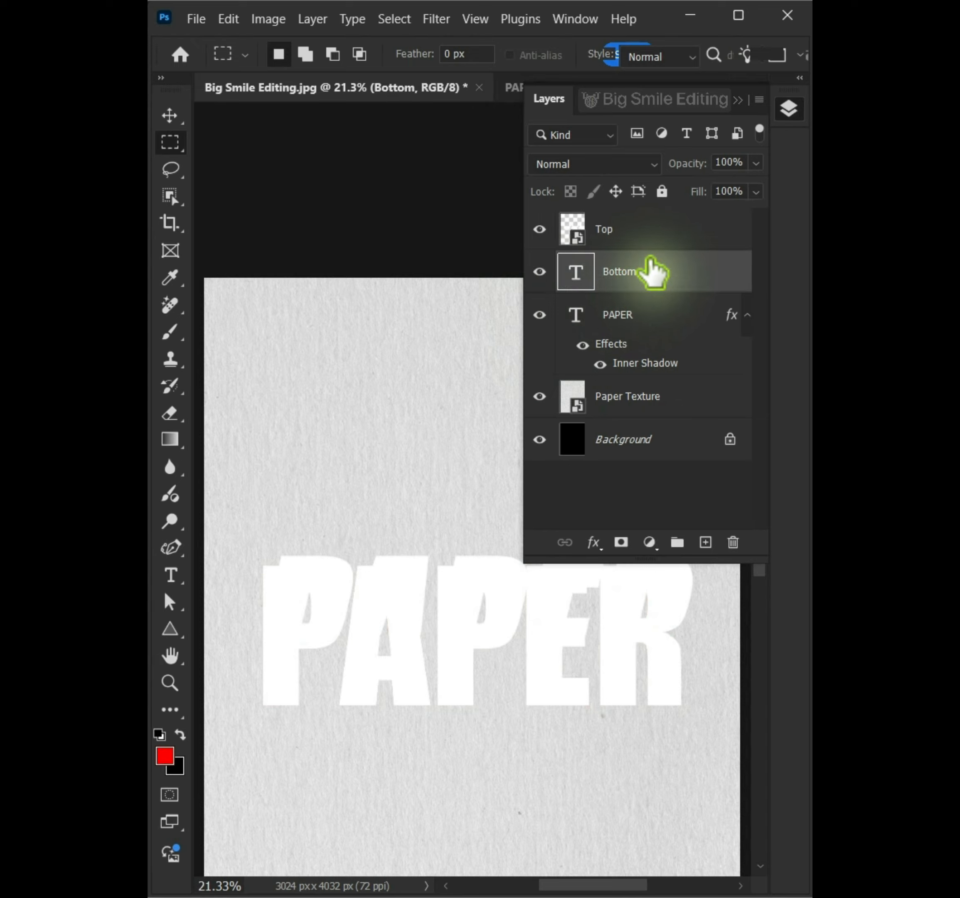
click(789, 110)
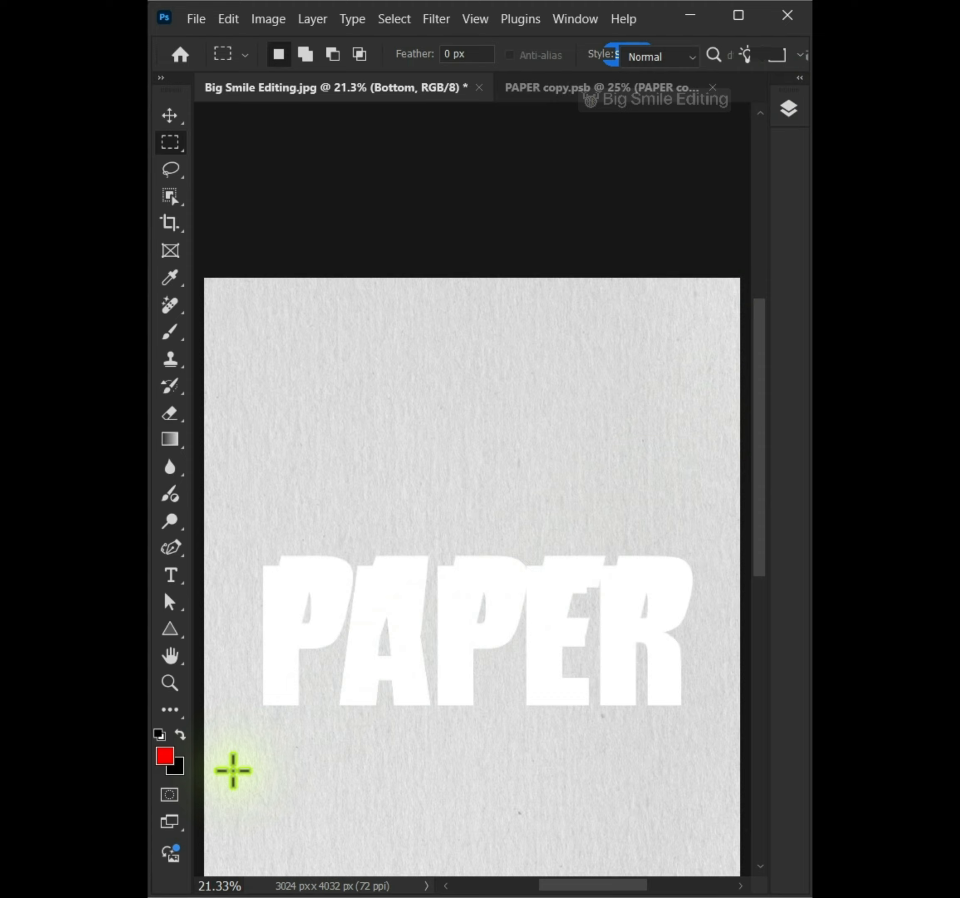
drag(233, 770, 710, 661)
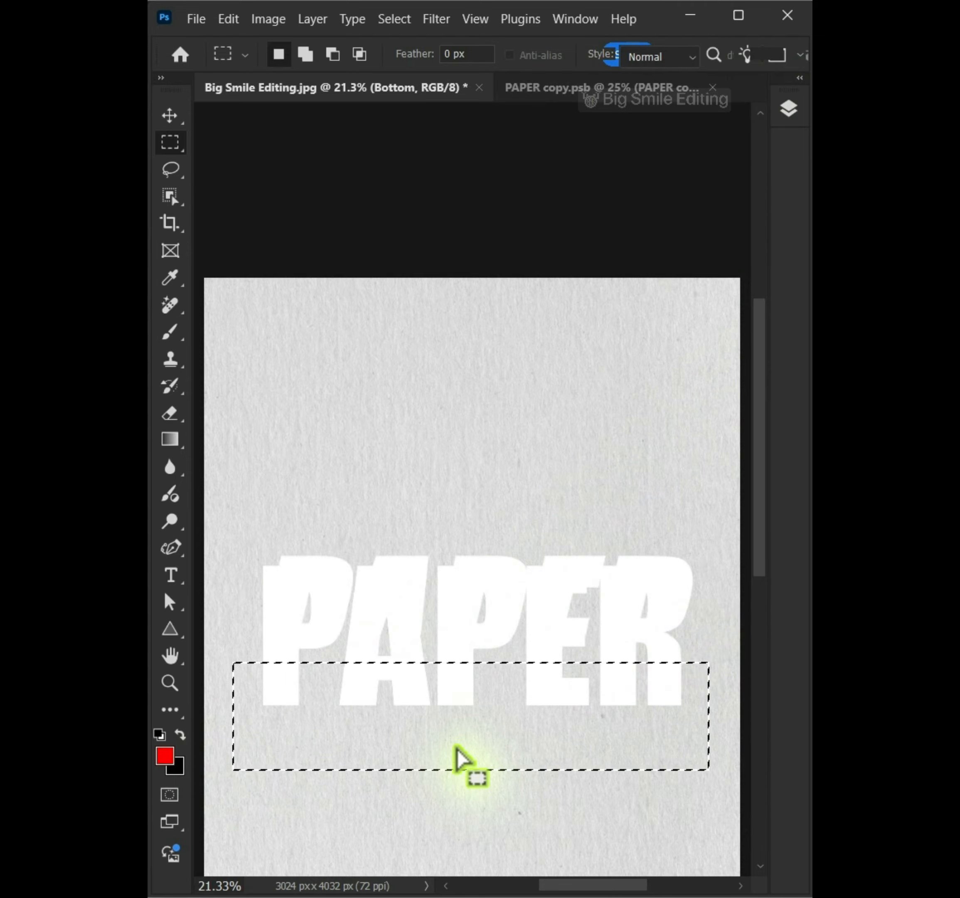
drag(456, 748, 464, 720)
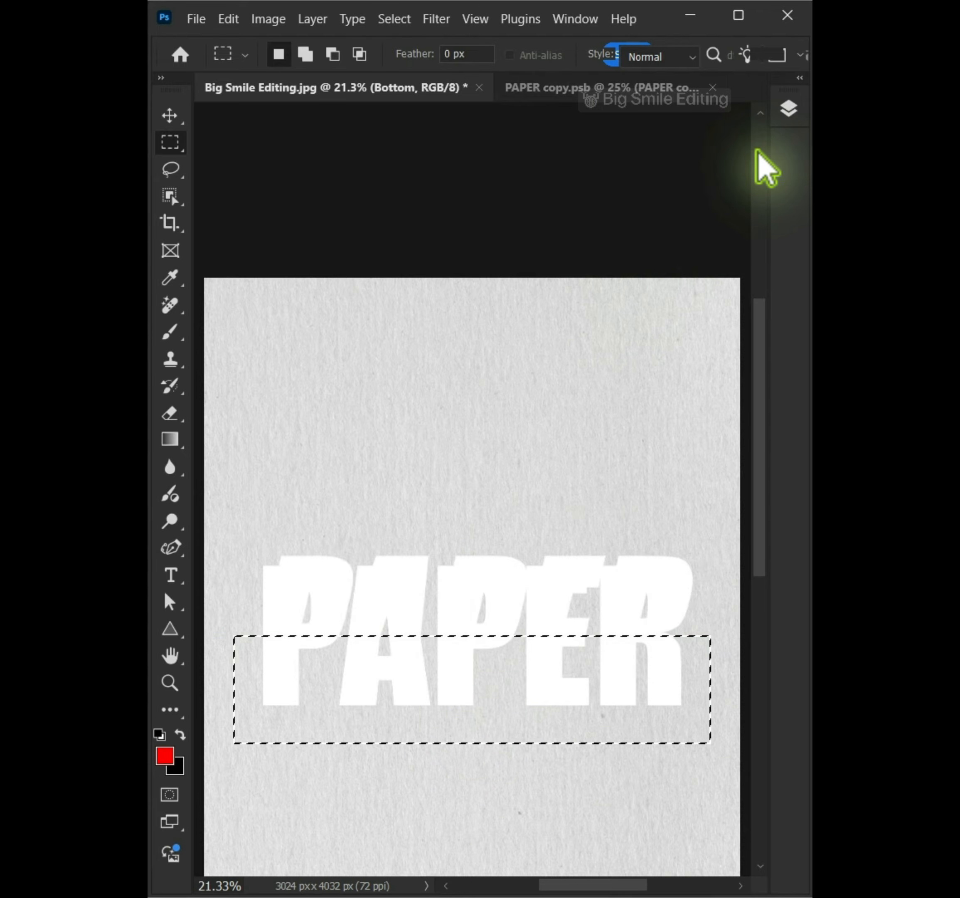
click(789, 111)
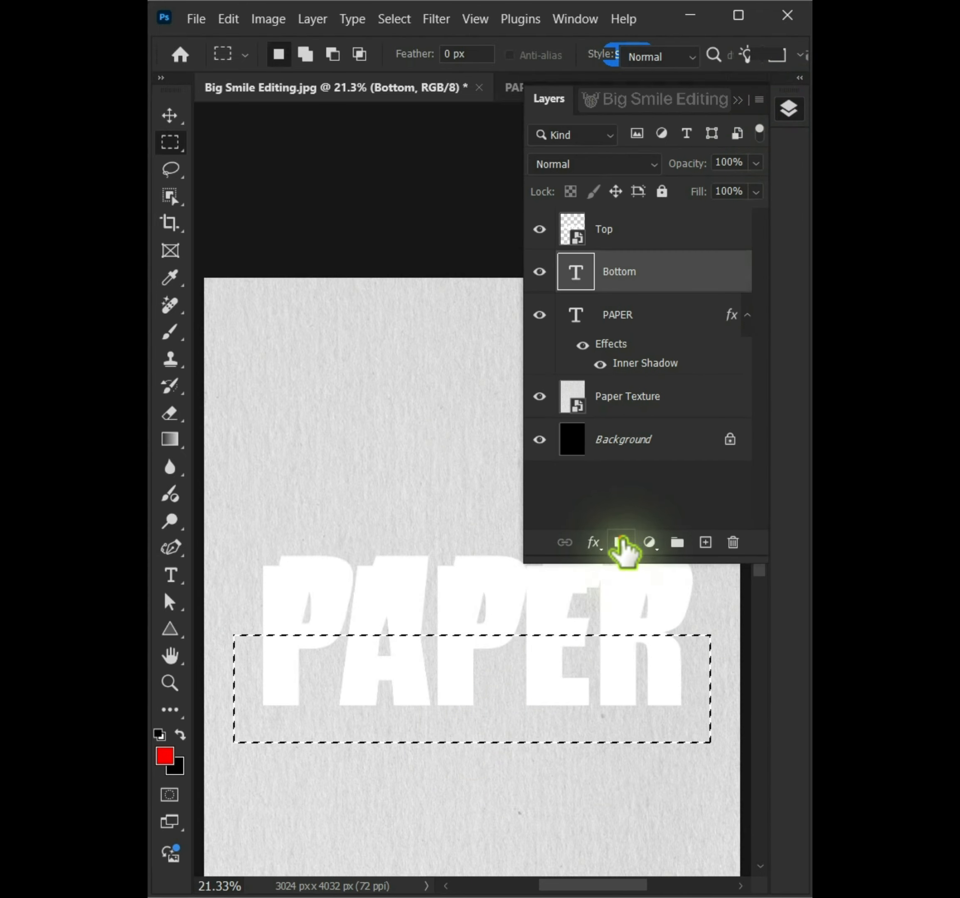
Mask the Bottom layer with the lower-half selection and convert the layer to a smart object
click(621, 542)
right_click(647, 264)
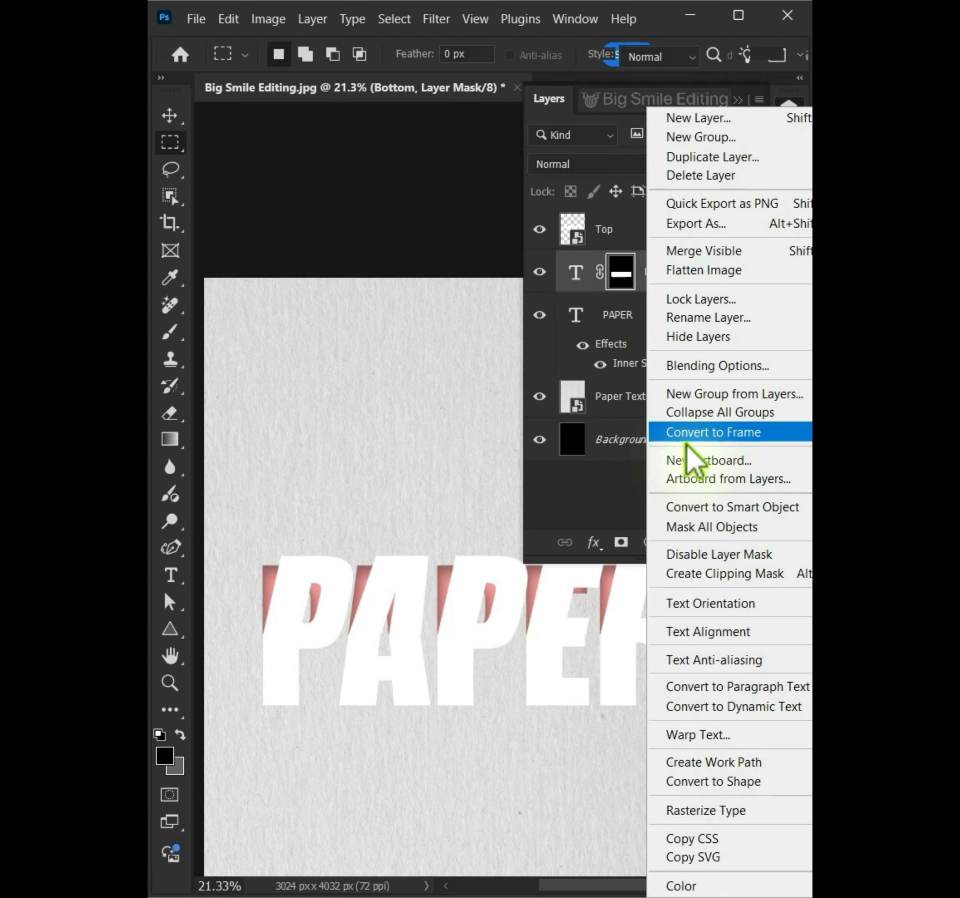
click(695, 507)
Free Transform the Bottom layer, squashing it upward to 87.03% height and slanting its lower edge about 12.9° to the right with Perspective
click(789, 109)
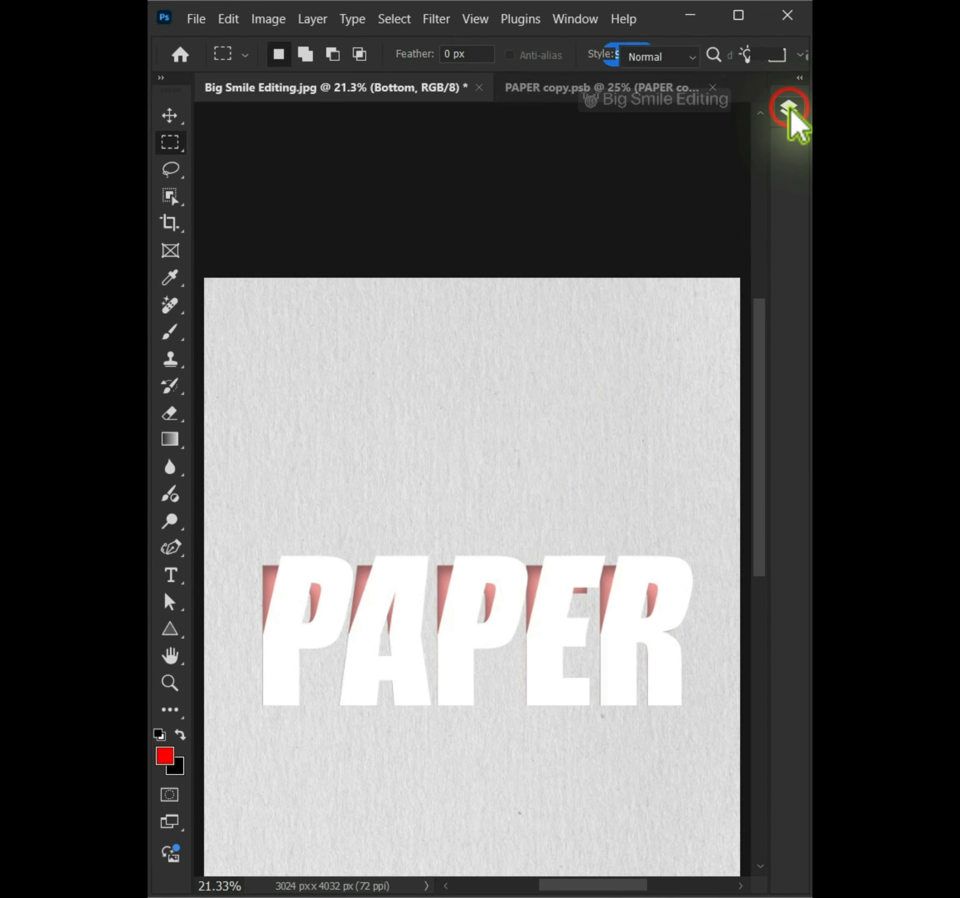
key(ctrl+t)
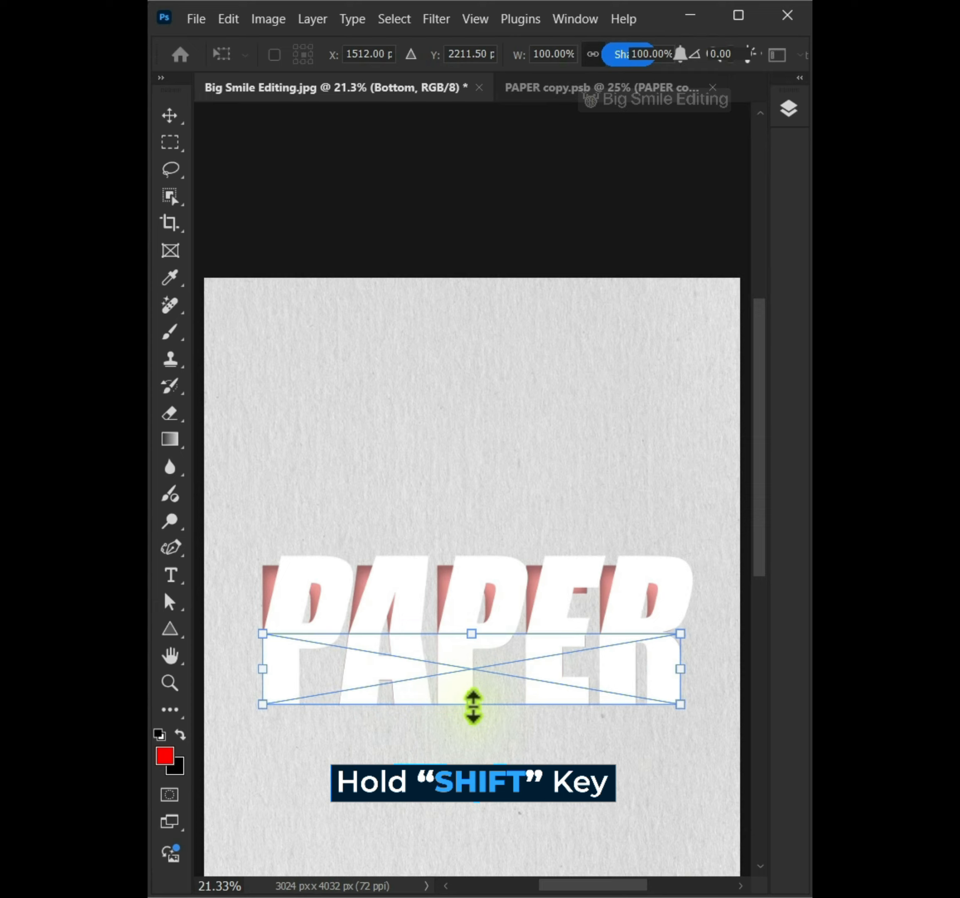
drag(472, 704, 474, 694)
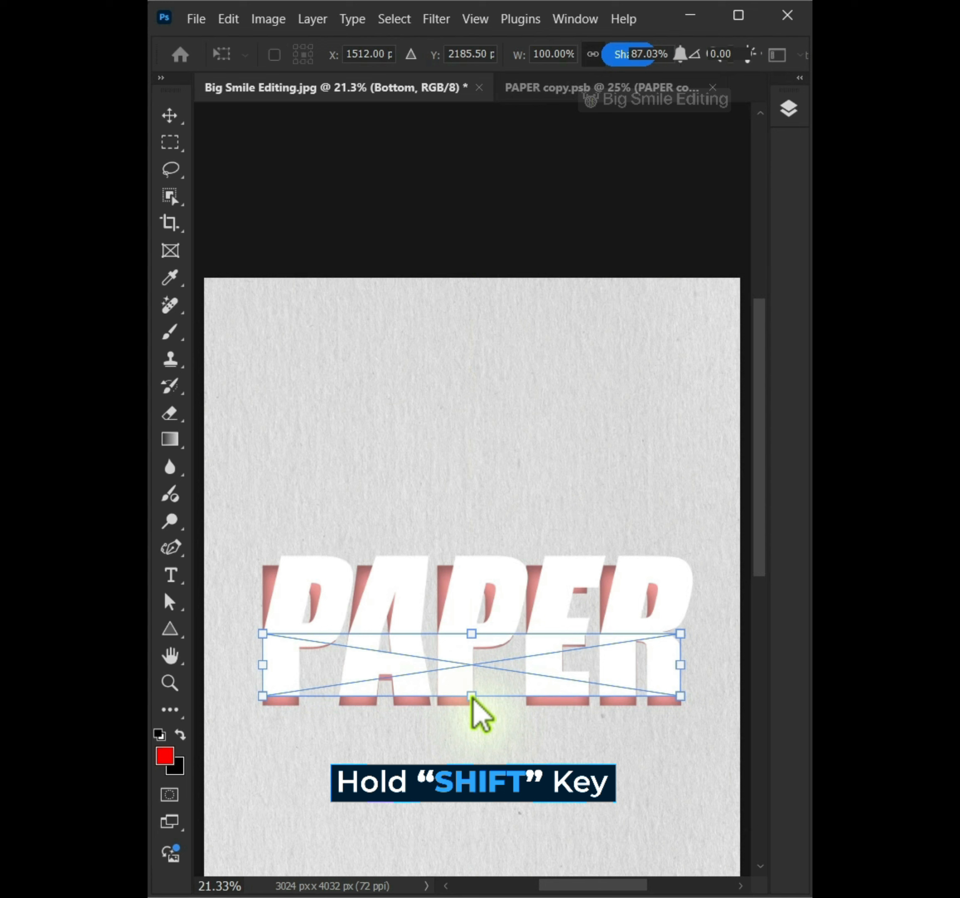
right_click(323, 682)
click(403, 372)
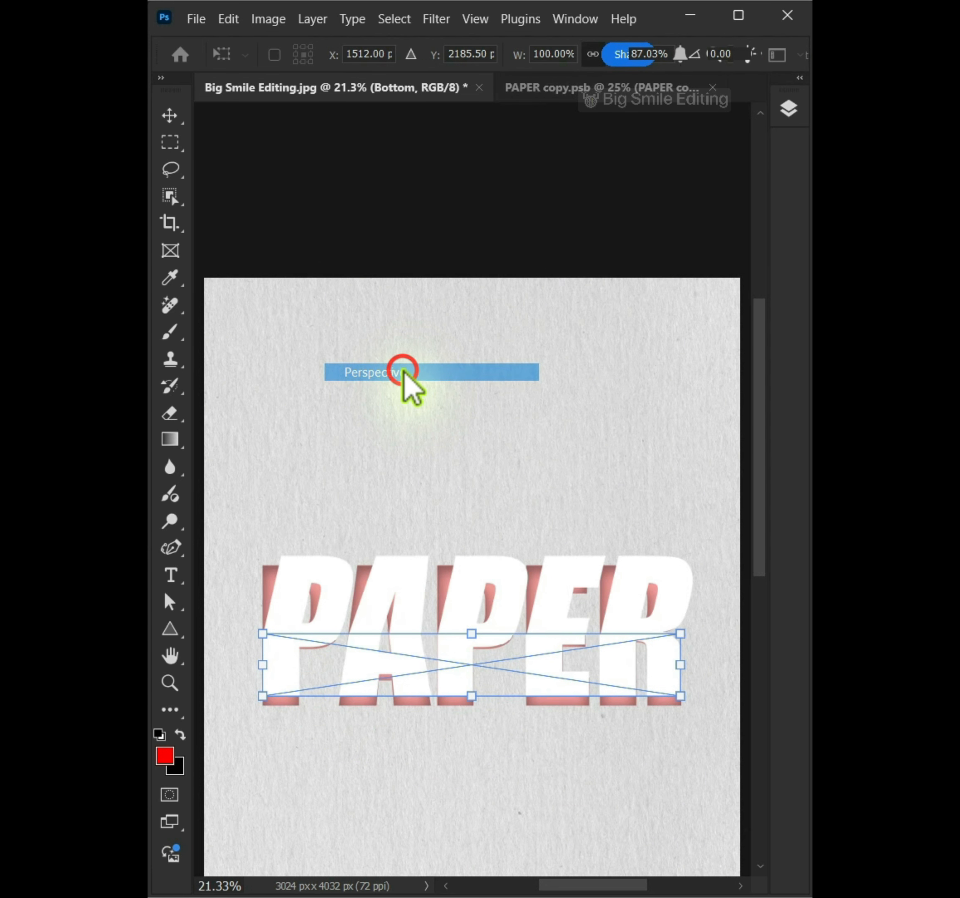
drag(470, 697, 477, 697)
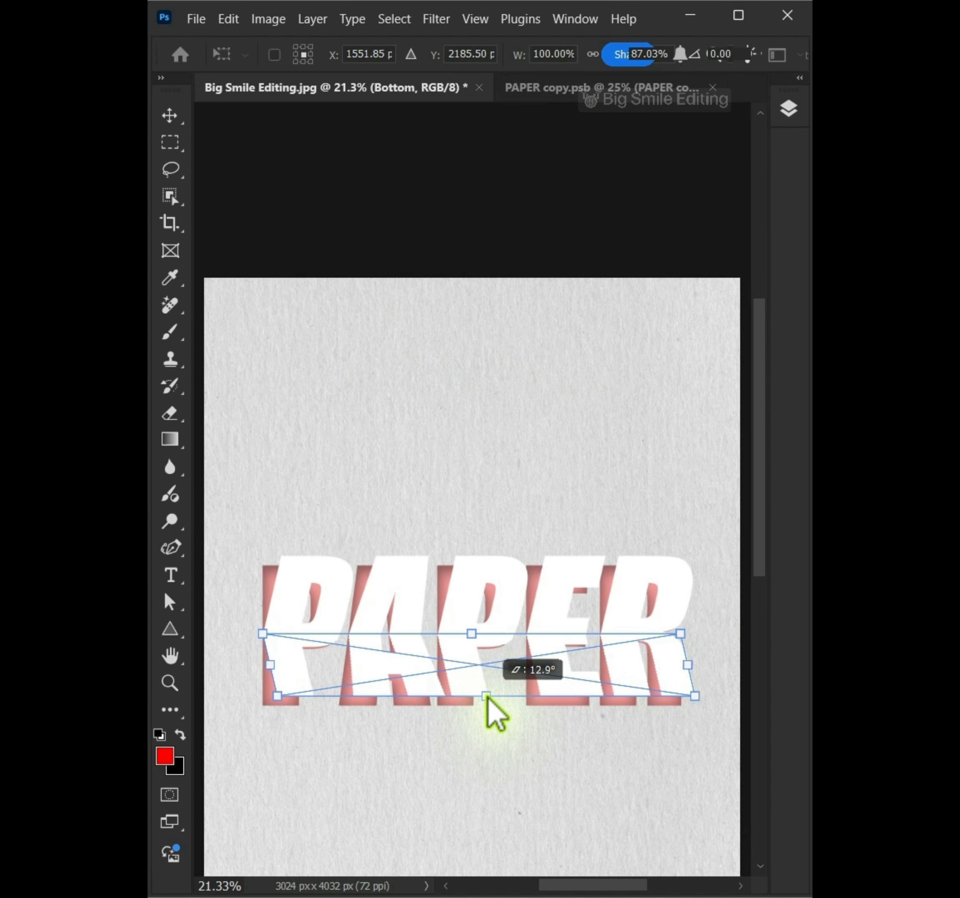
key(Return)
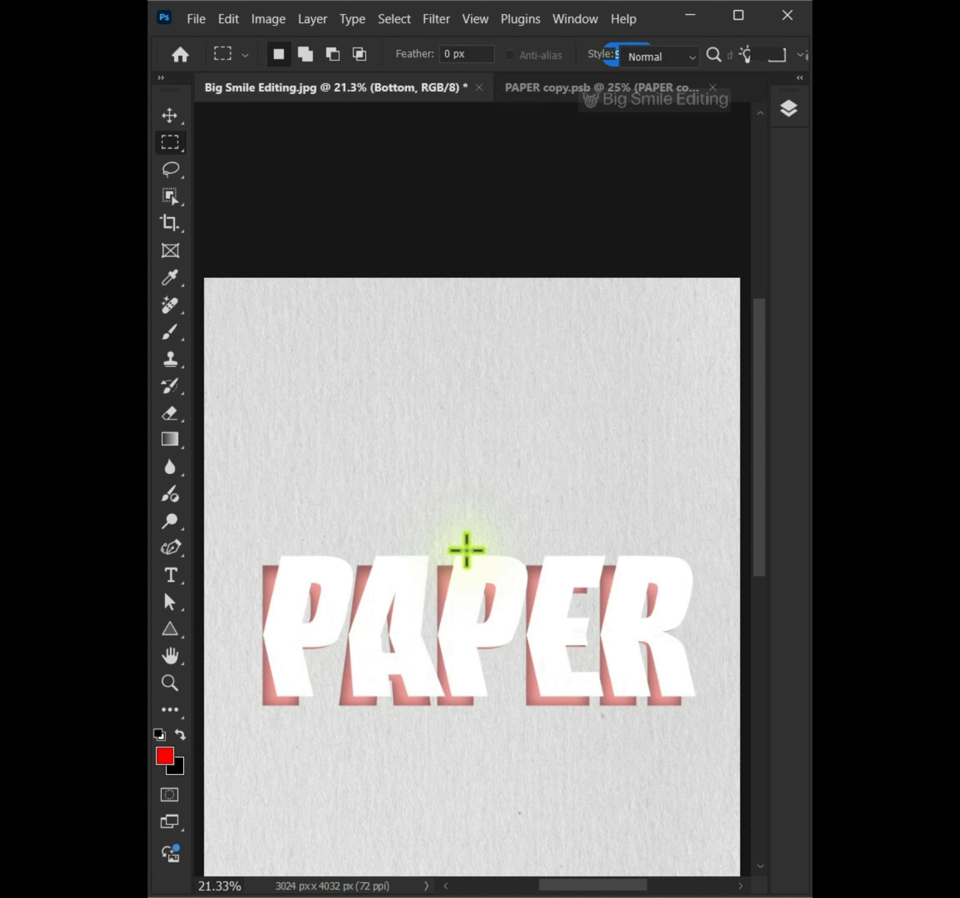
Load the Bottom layer's outline as a selection and add a black (000000) Solid Color fill layer from it above the Top layer
click(788, 111)
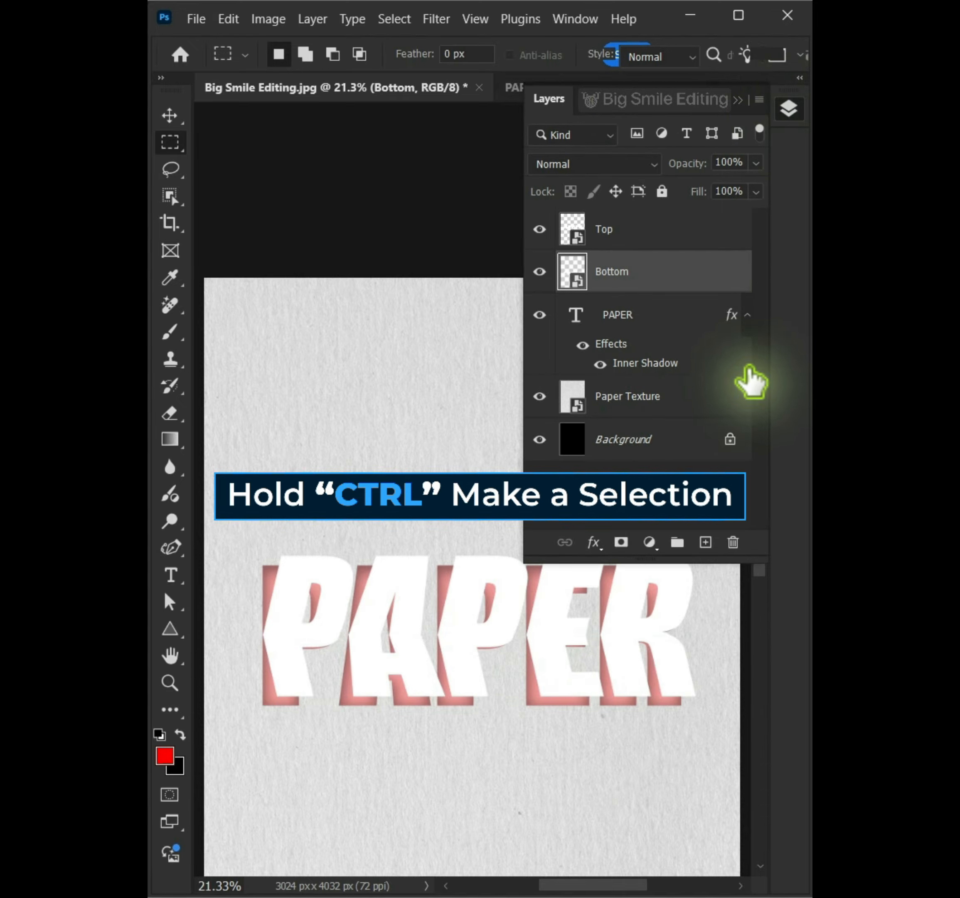
ctrl+click(569, 270)
click(680, 227)
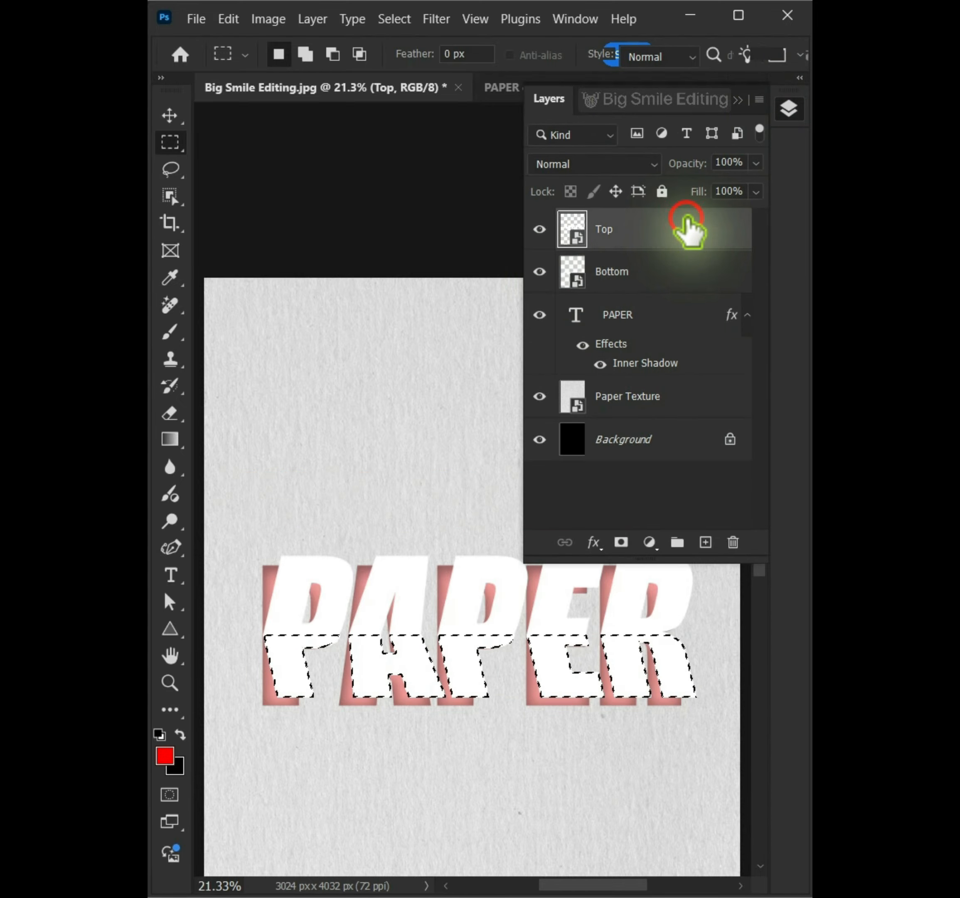
click(650, 543)
click(715, 178)
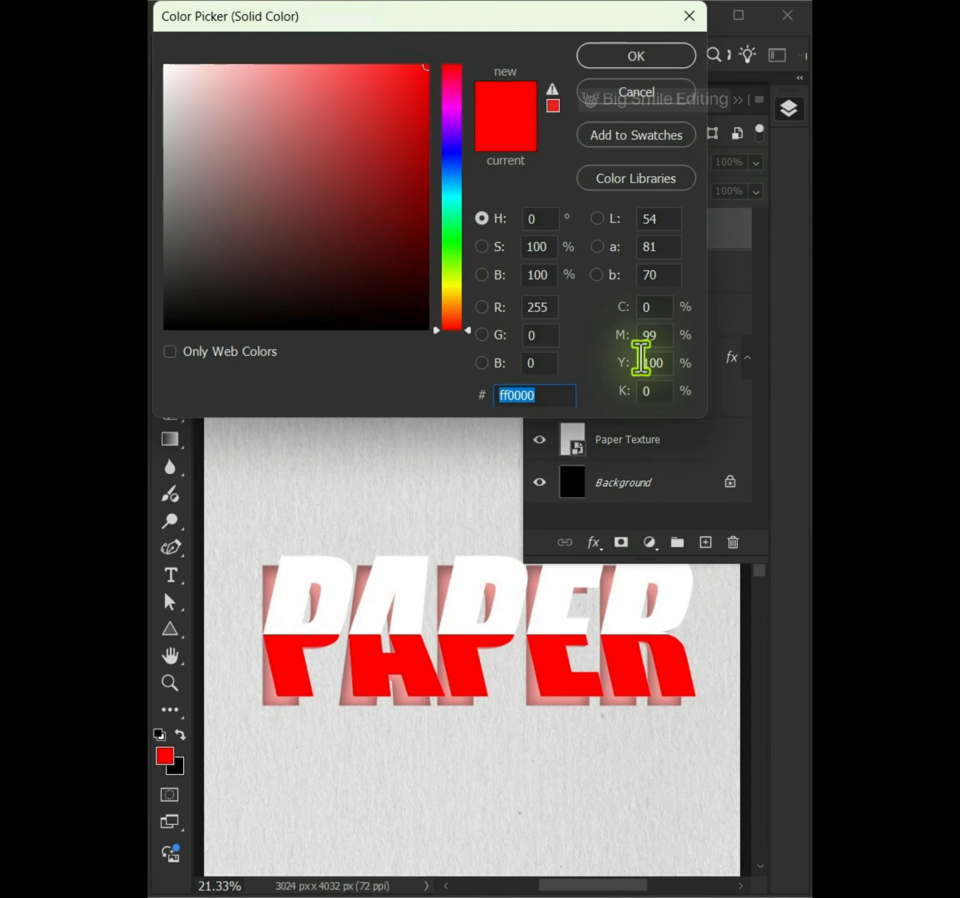
drag(389, 238, 156, 343)
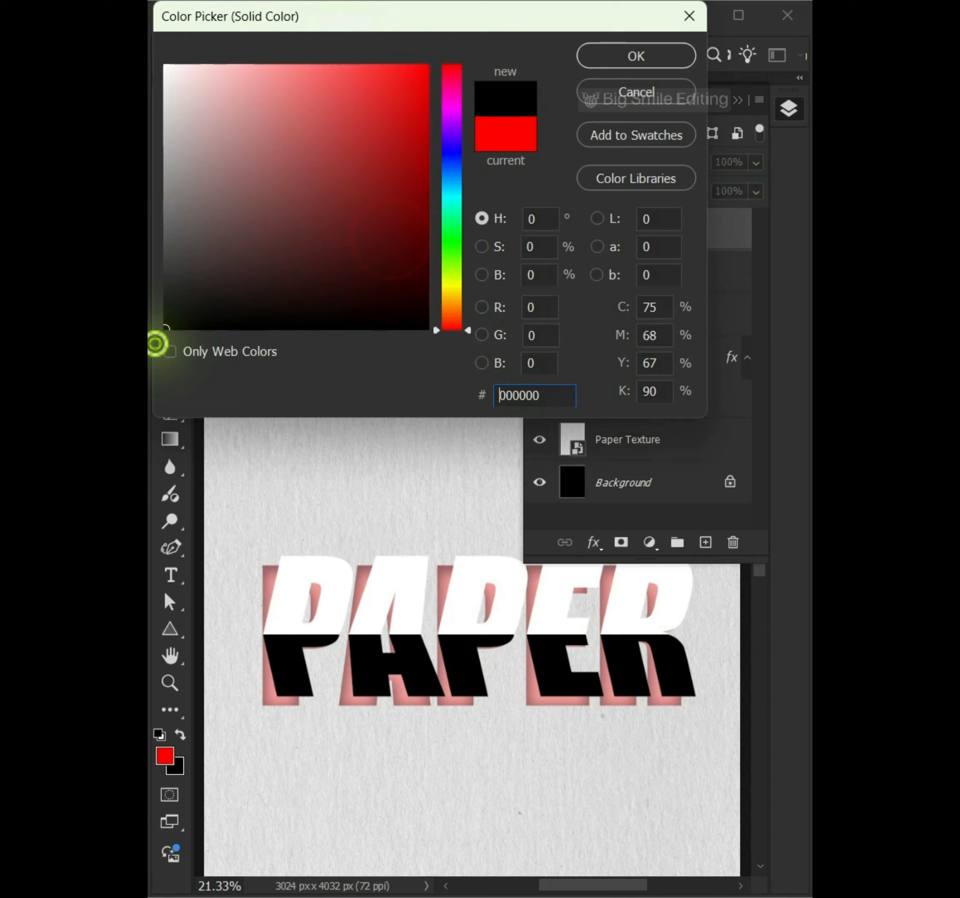
click(634, 57)
Convert the black lower-half fill to a smart object and slant its lower edge about 5.4° to the right with Perspective
right_click(650, 228)
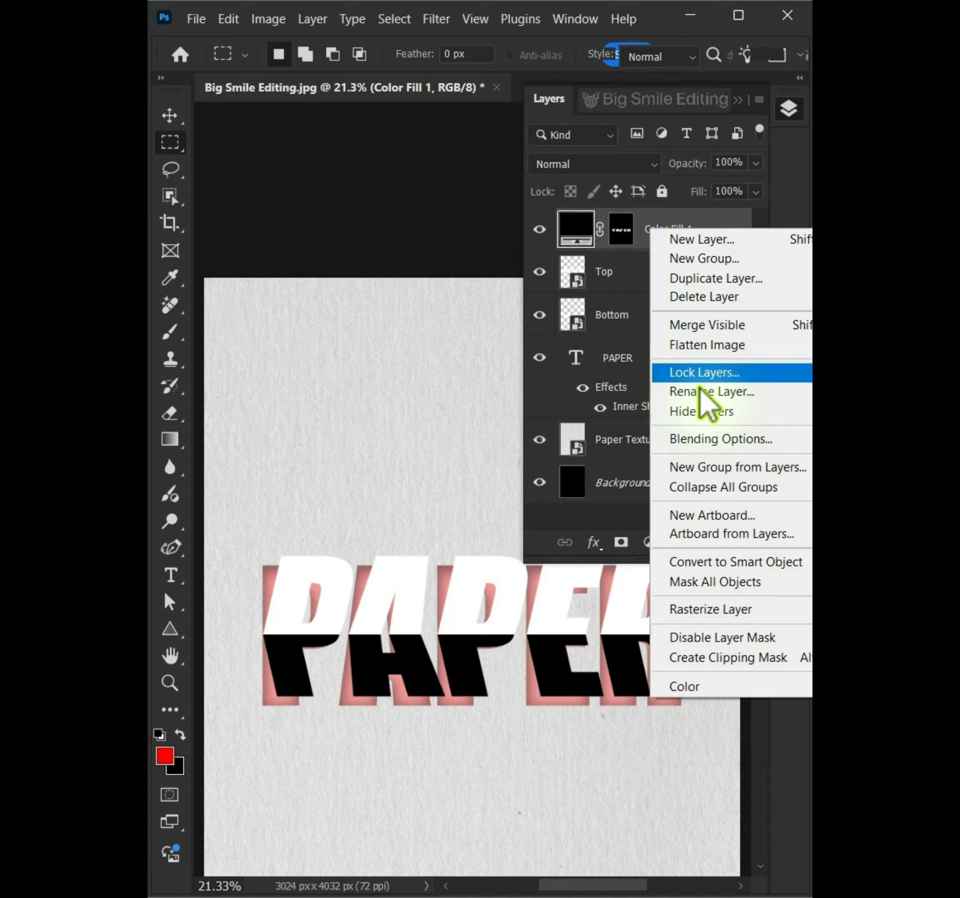
click(719, 563)
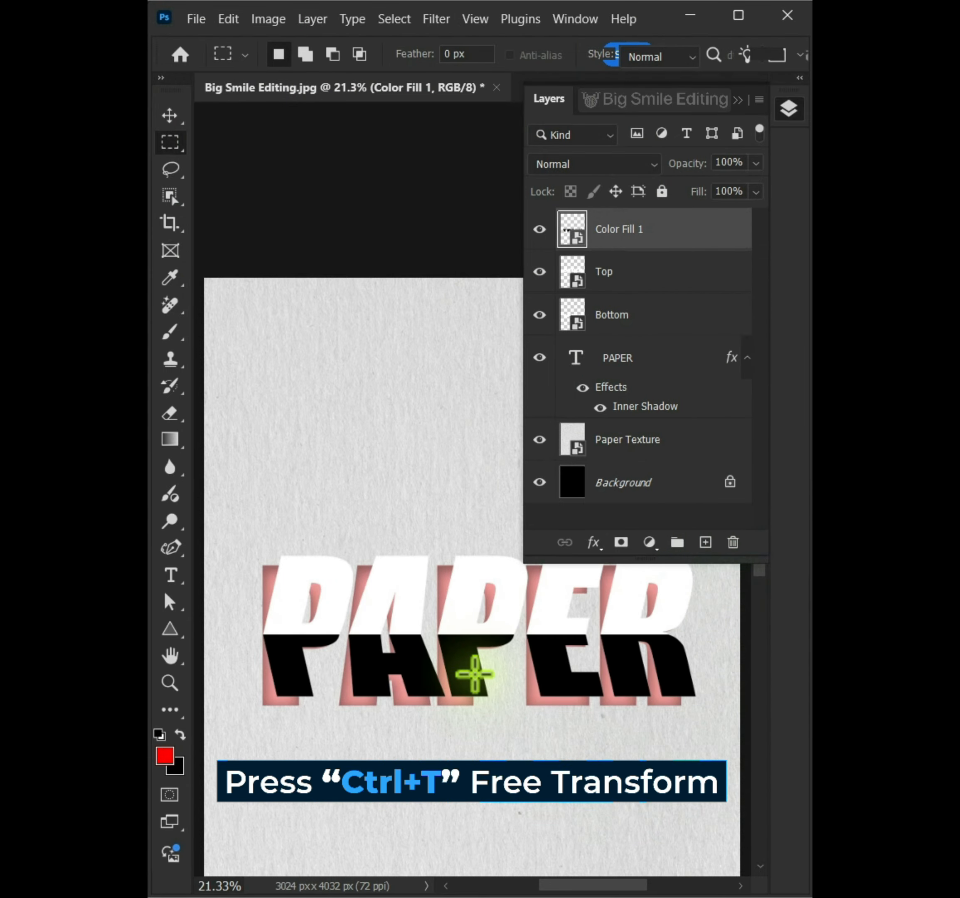
key(ctrl+t)
right_click(335, 688)
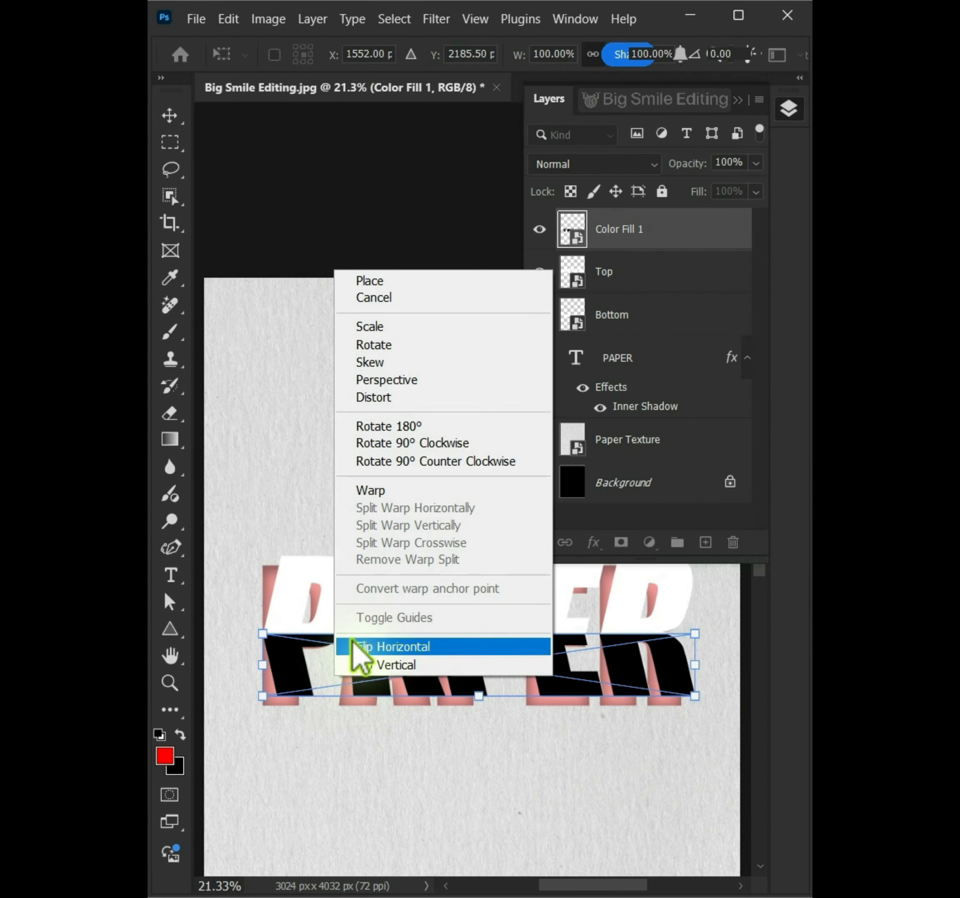
click(393, 379)
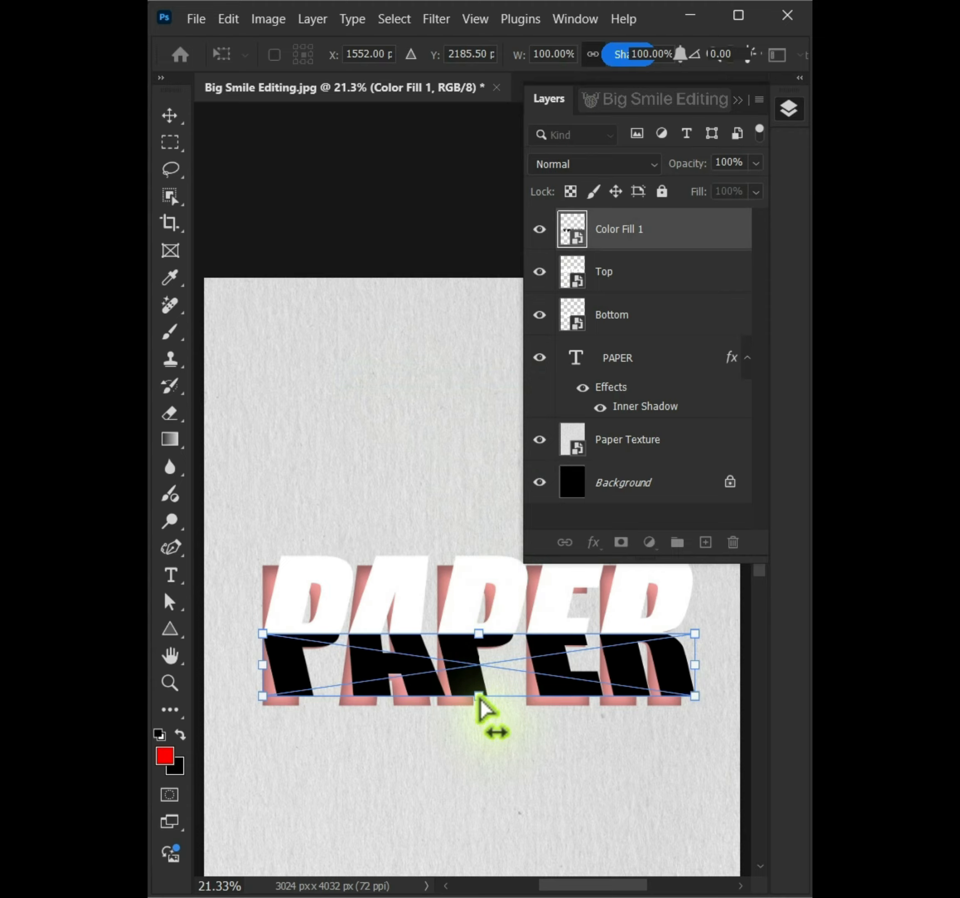
drag(480, 698, 487, 699)
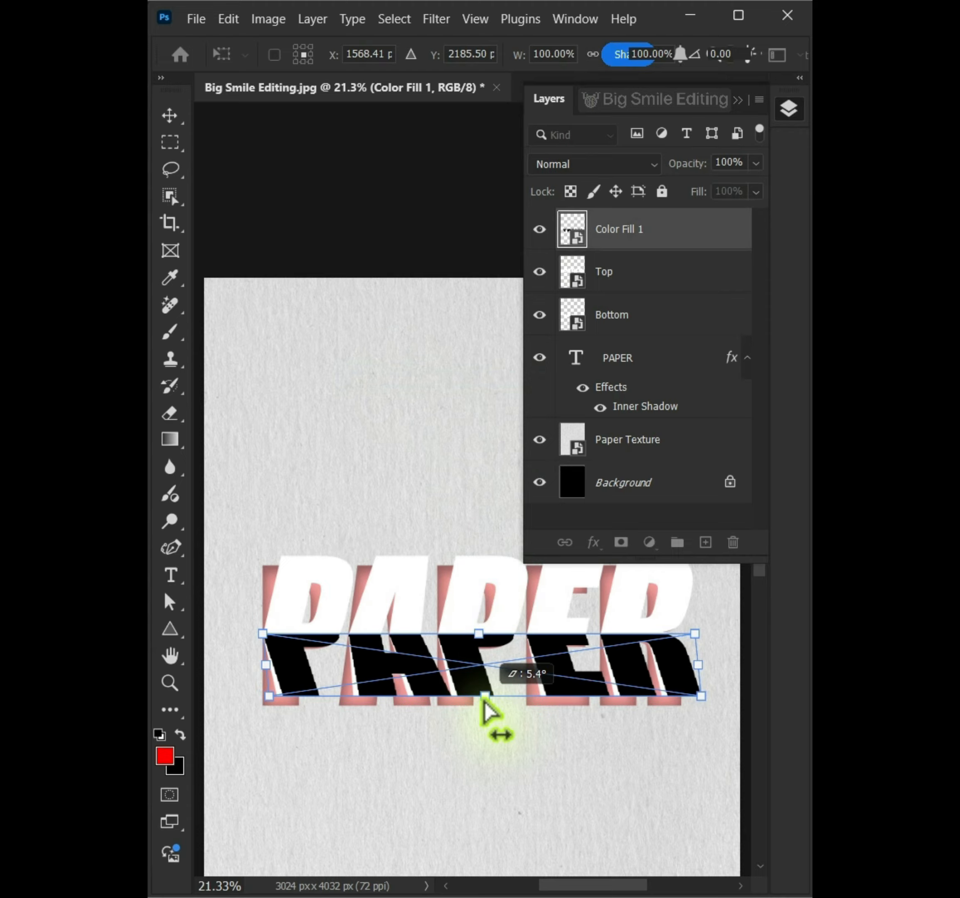
key(Return)
Load the Top layer's outline as a selection and add a black (000000) Solid Color fill layer from it above Color Fill 1
key(m)
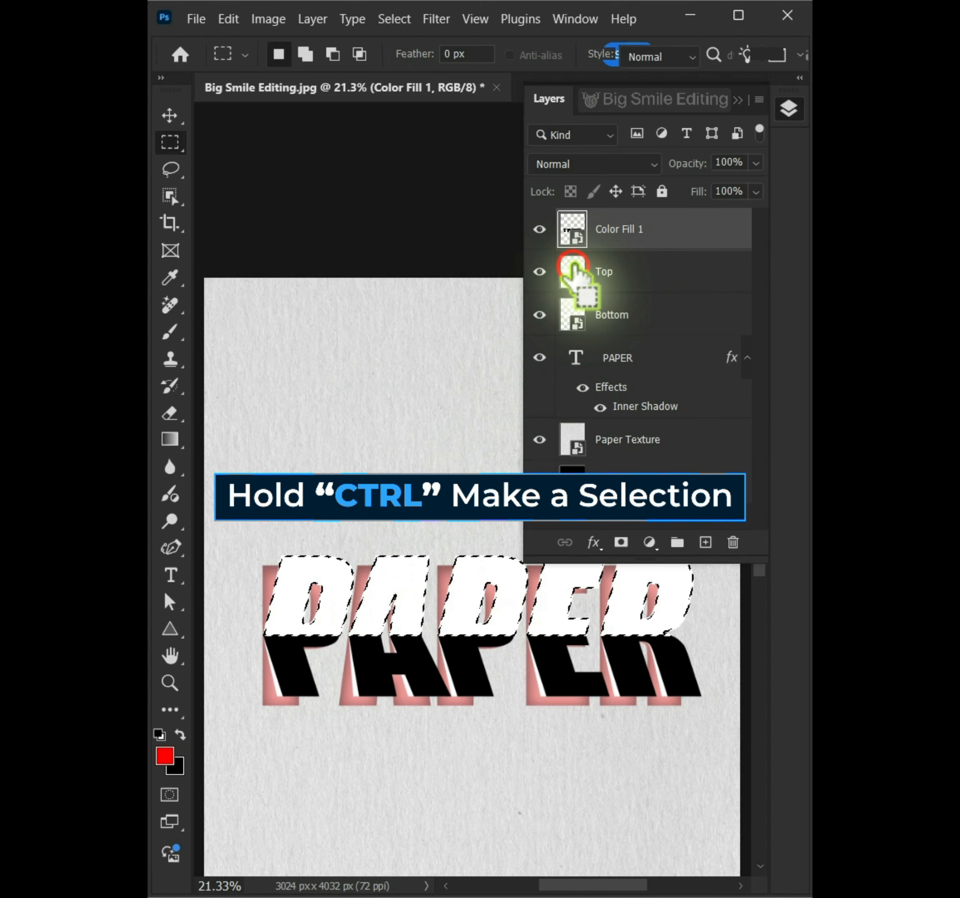
click(649, 542)
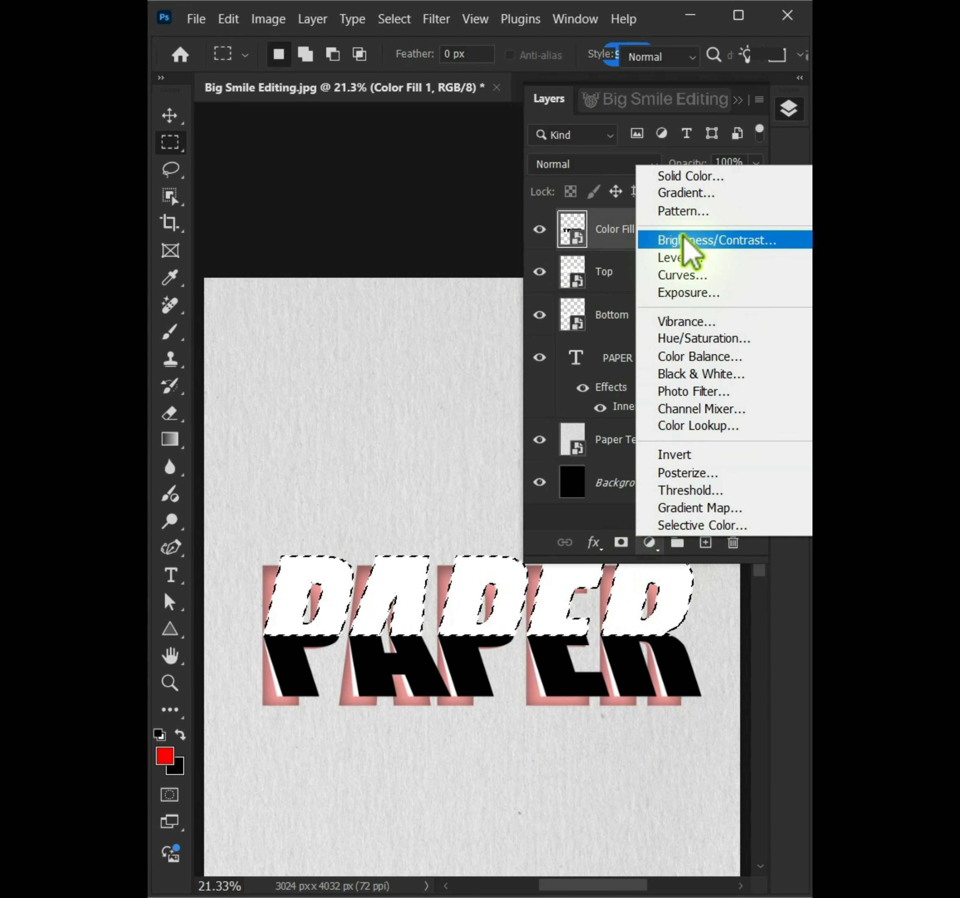
click(690, 175)
drag(375, 204, 157, 347)
click(630, 56)
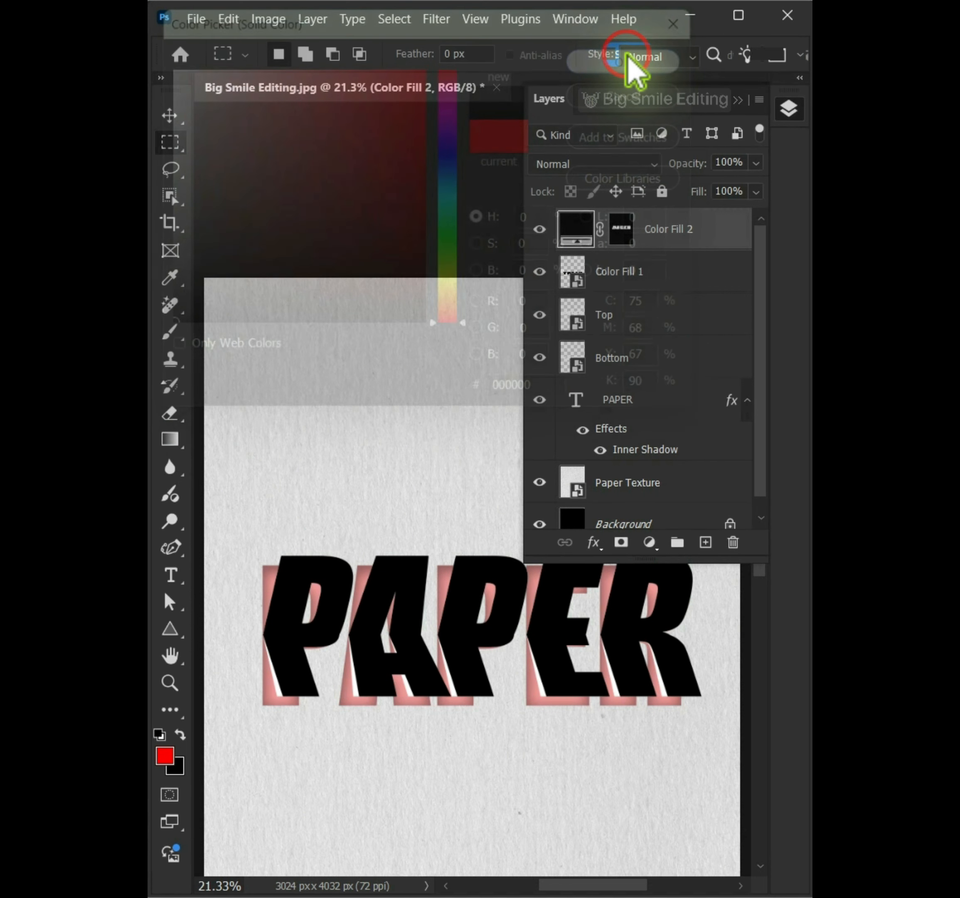
Convert the black upper-half fill to a smart object and slant its upper edge to the right with Perspective, a skew of about -6.6°
right_click(647, 220)
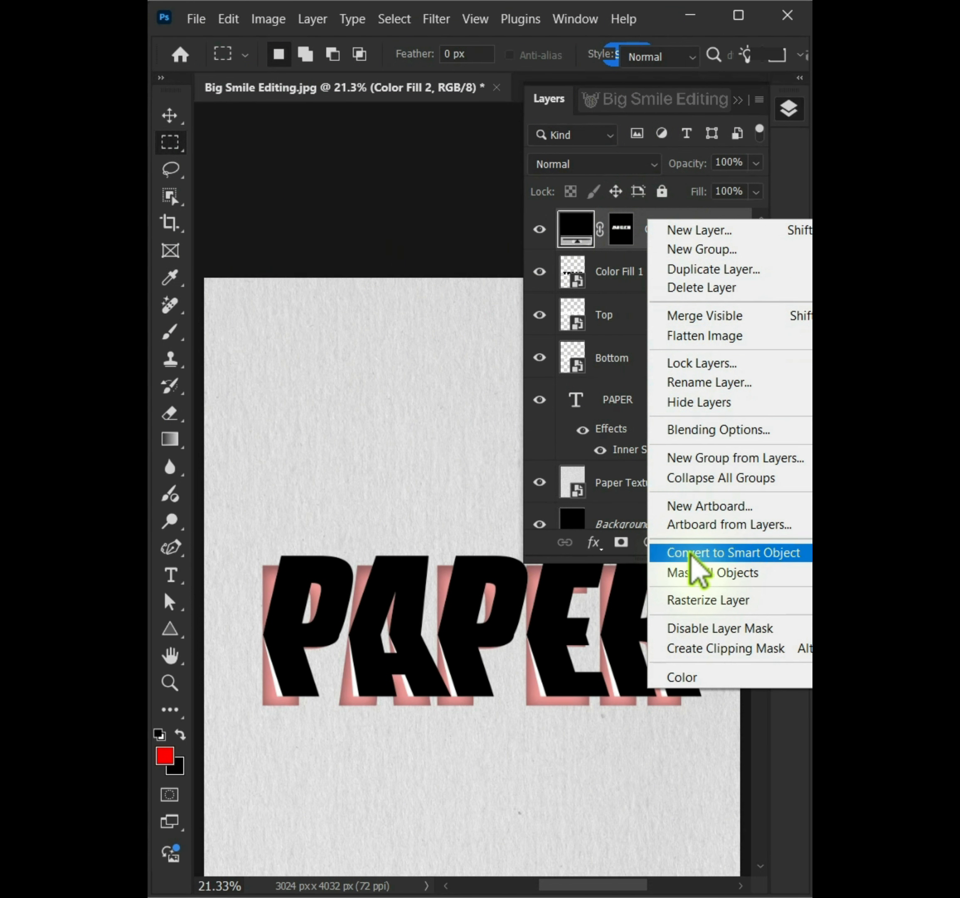
click(691, 553)
click(789, 111)
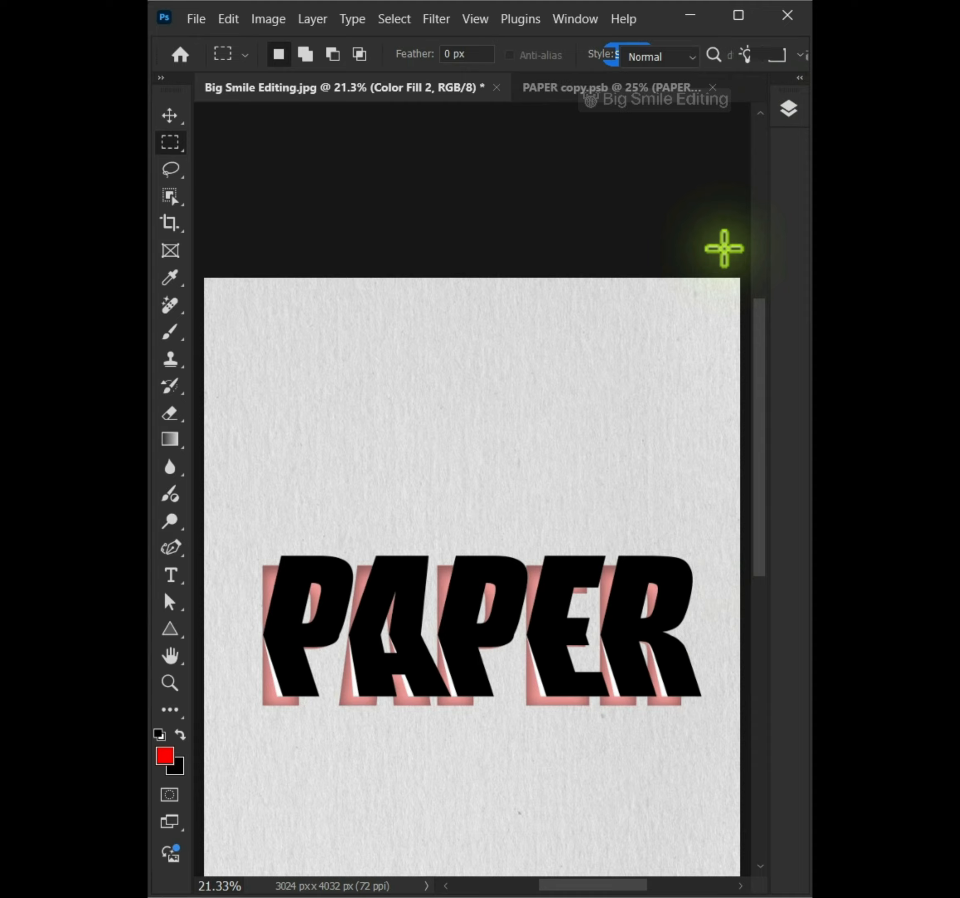
key(ctrl+t)
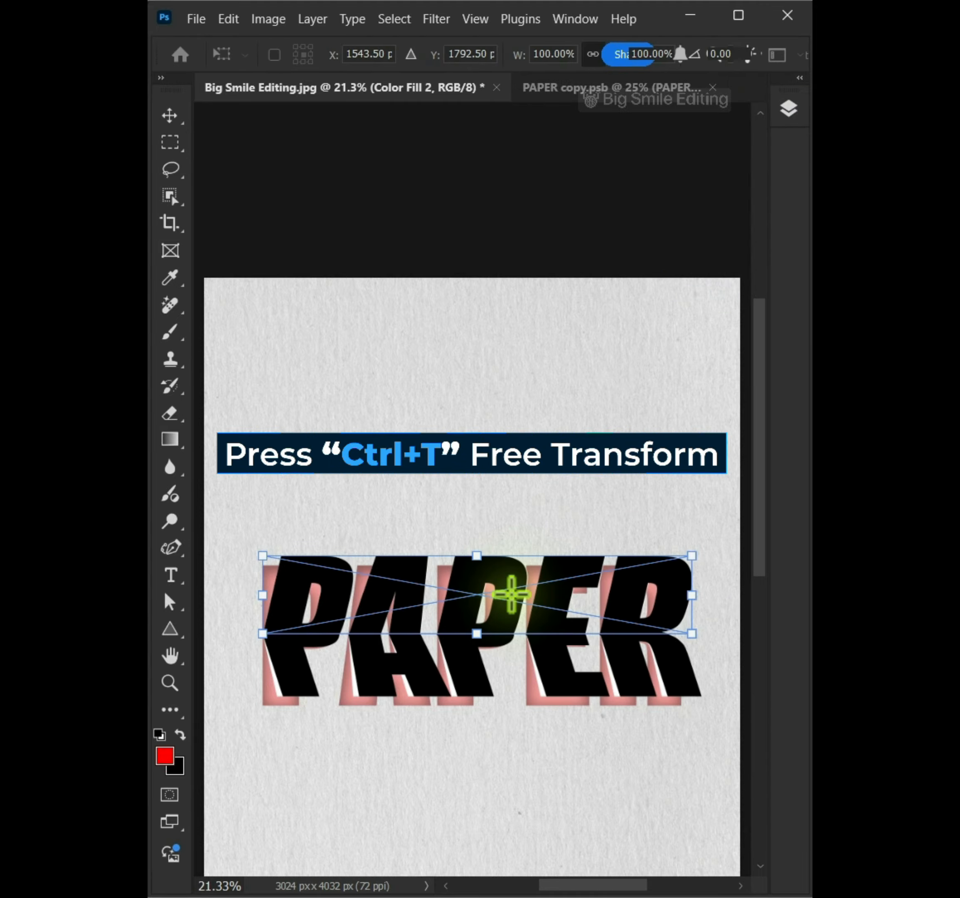
right_click(346, 591)
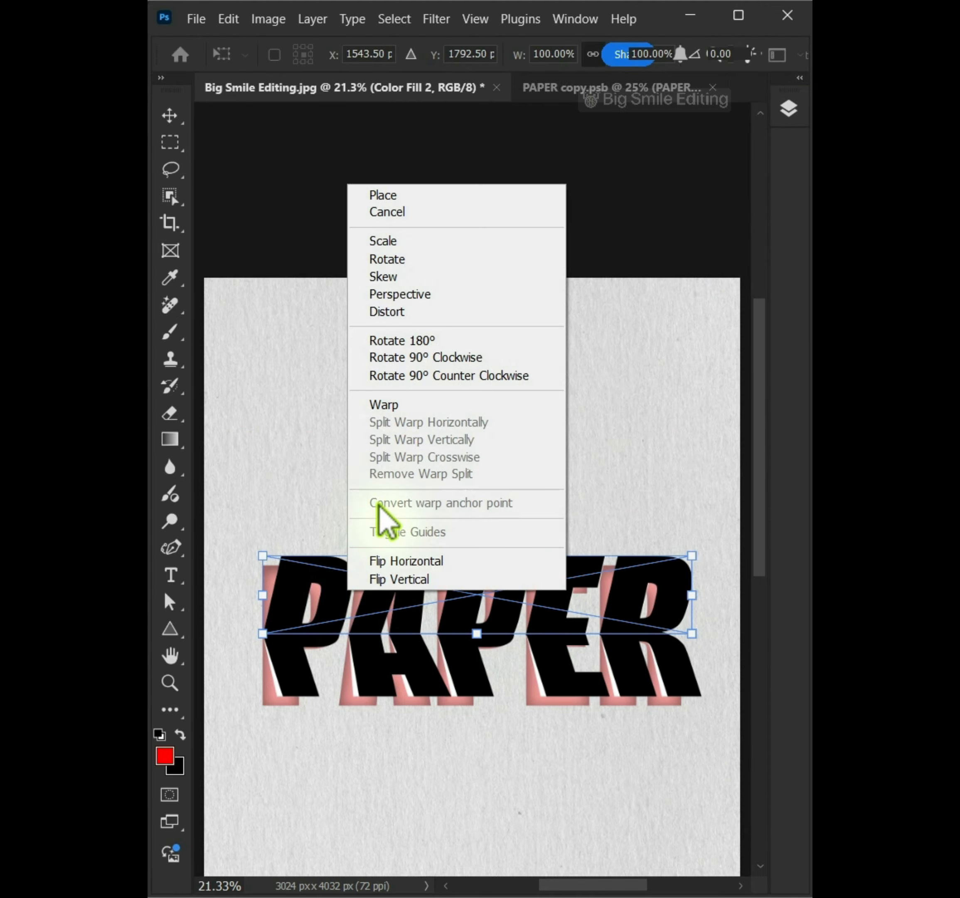
click(399, 294)
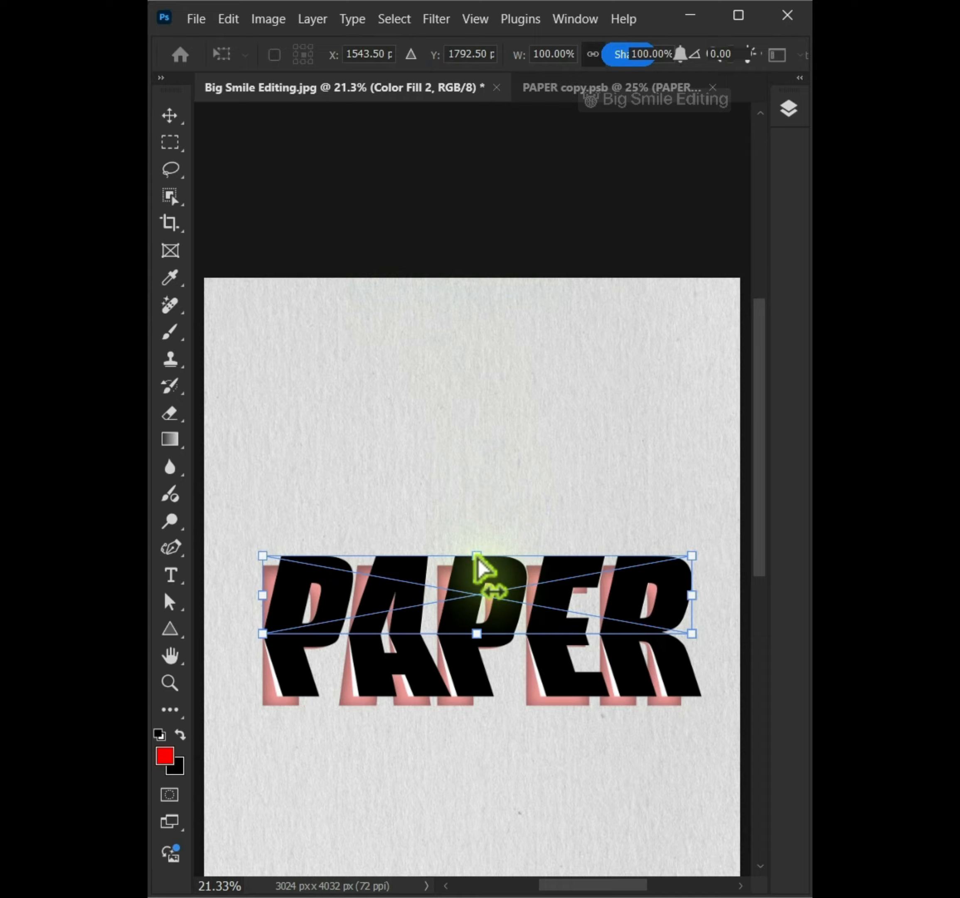
drag(478, 559, 486, 558)
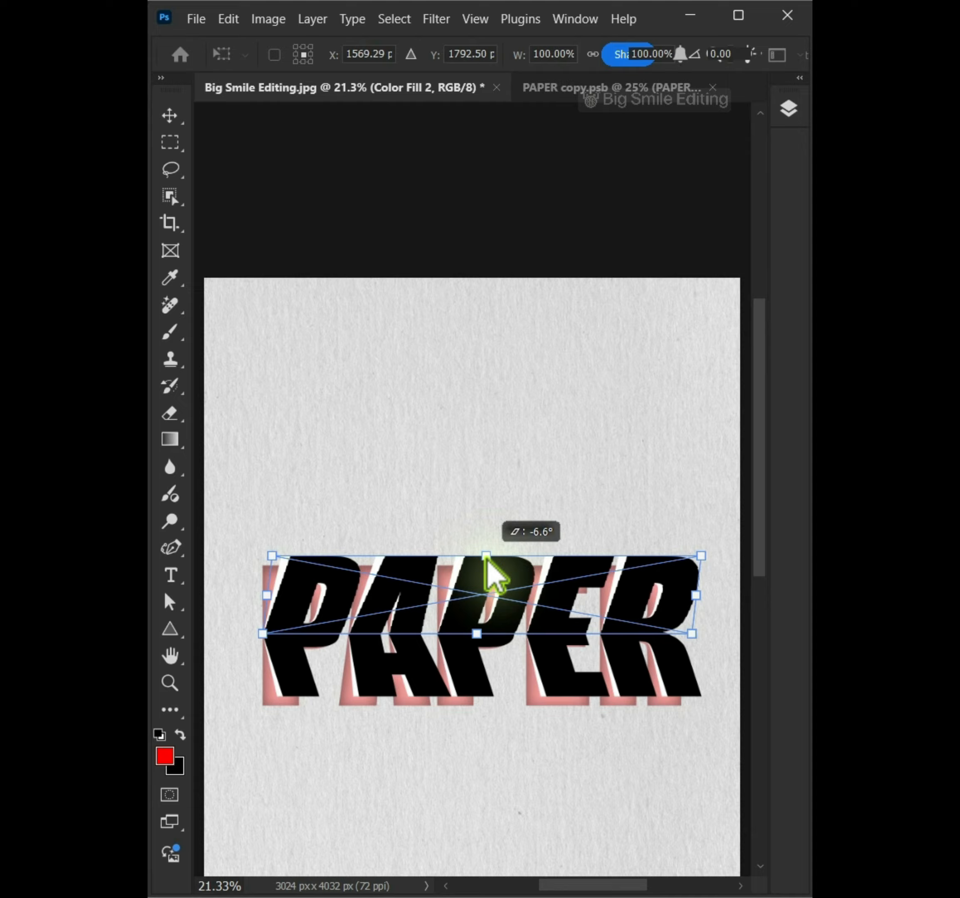
key(Return)
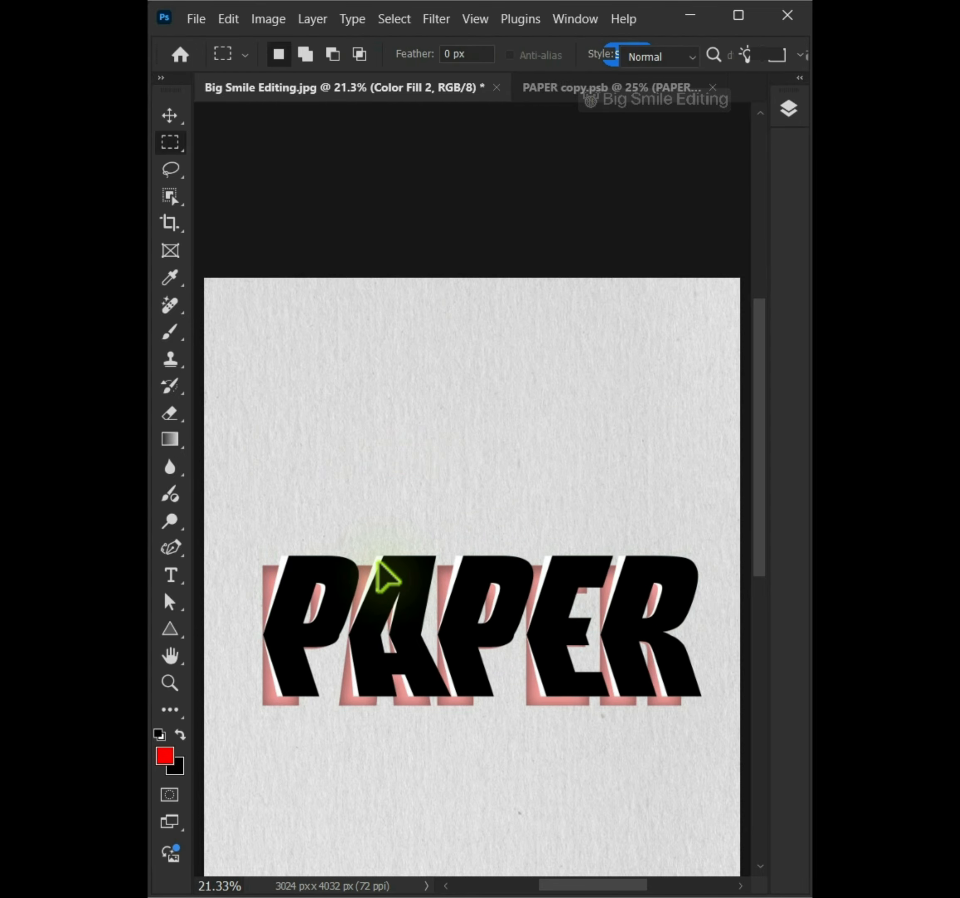
Apply a Gaussian Blur with a 30.4 pixel radius to the Color Fill 2 layer
click(436, 18)
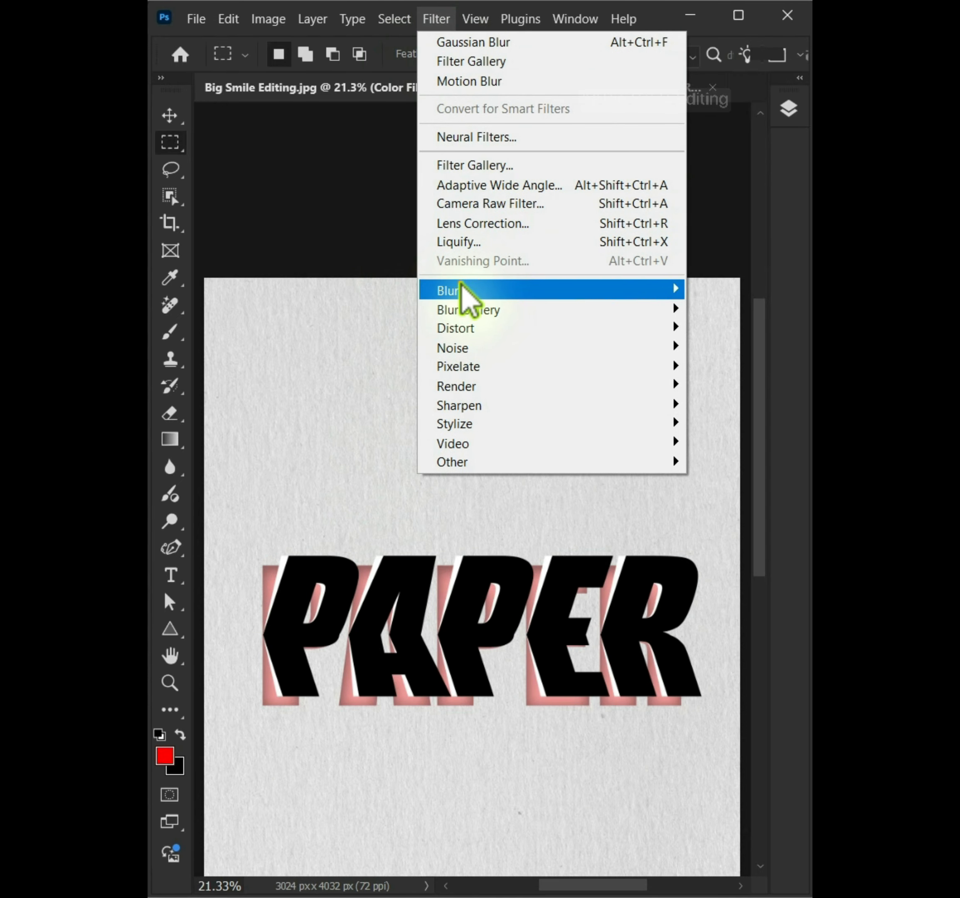
mouse_move(462, 291)
click(729, 368)
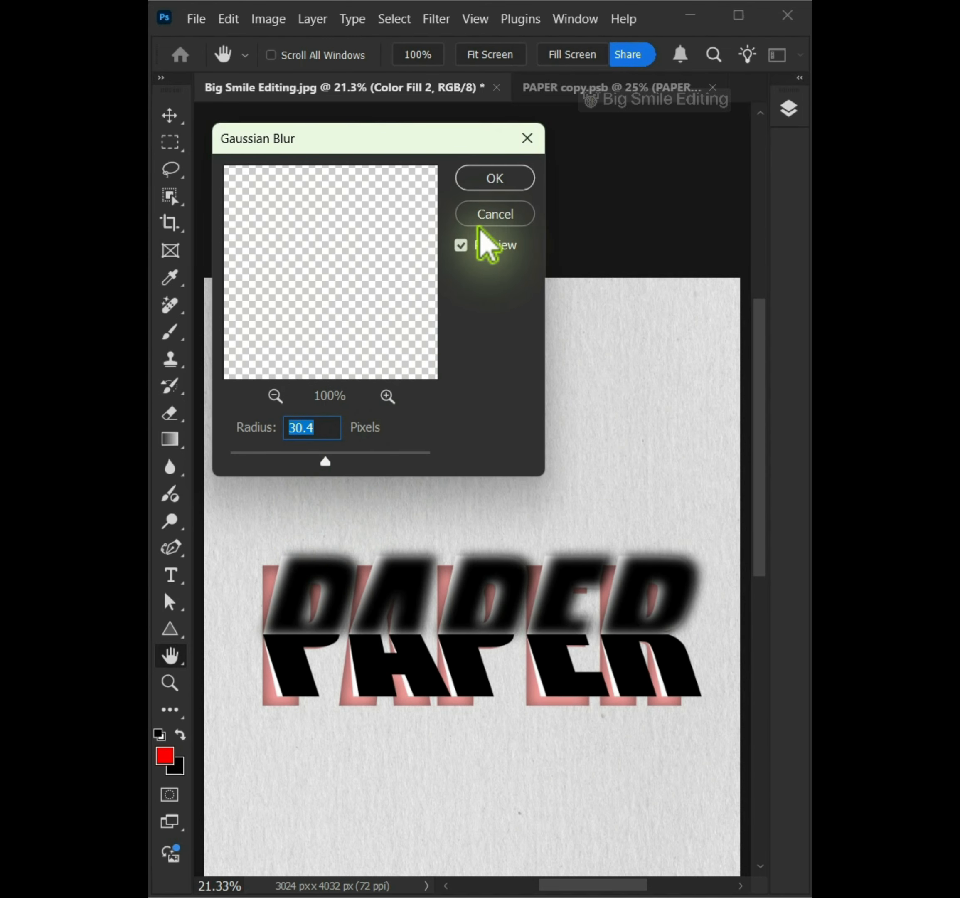
click(496, 179)
Apply the same 30.4 pixel Gaussian Blur to the Color Fill 1 layer
click(790, 108)
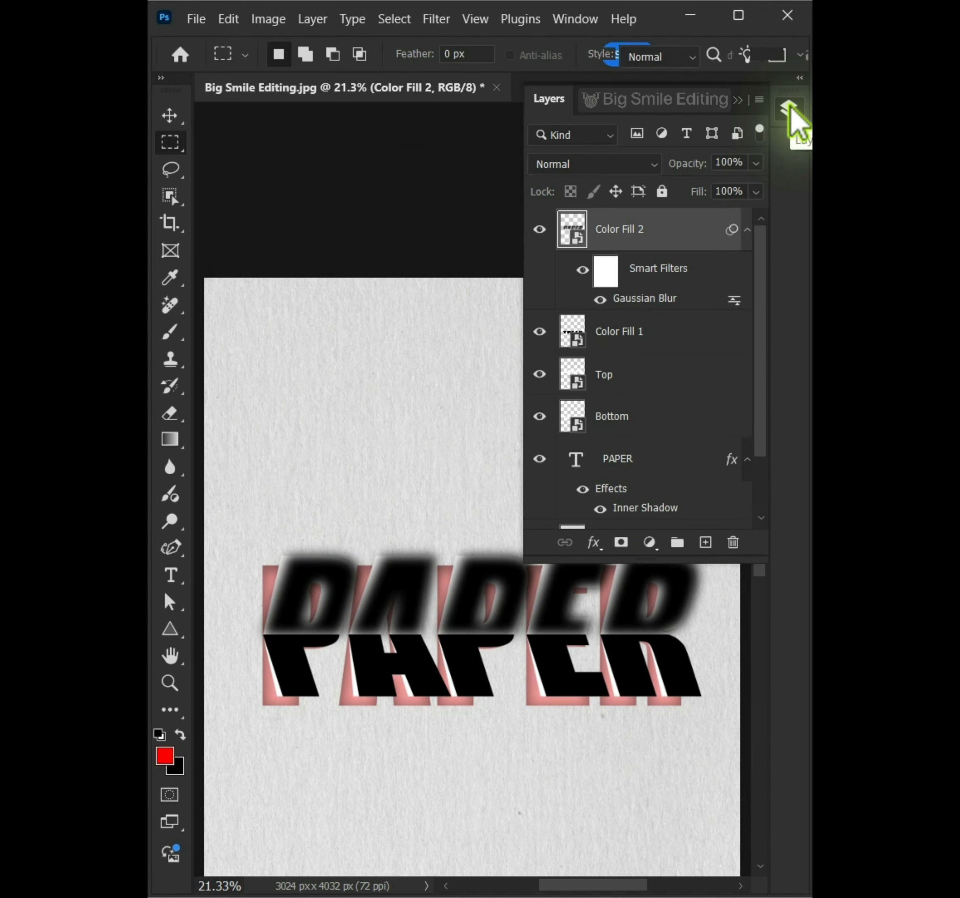
click(666, 334)
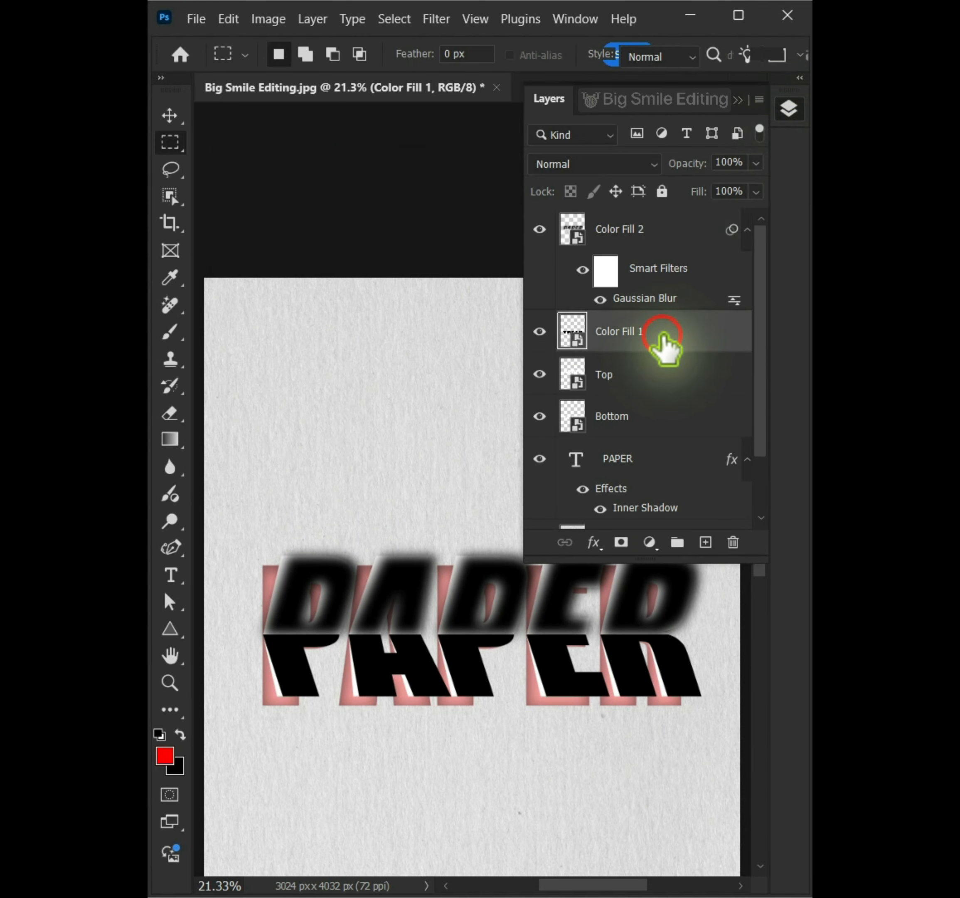
click(436, 18)
click(530, 41)
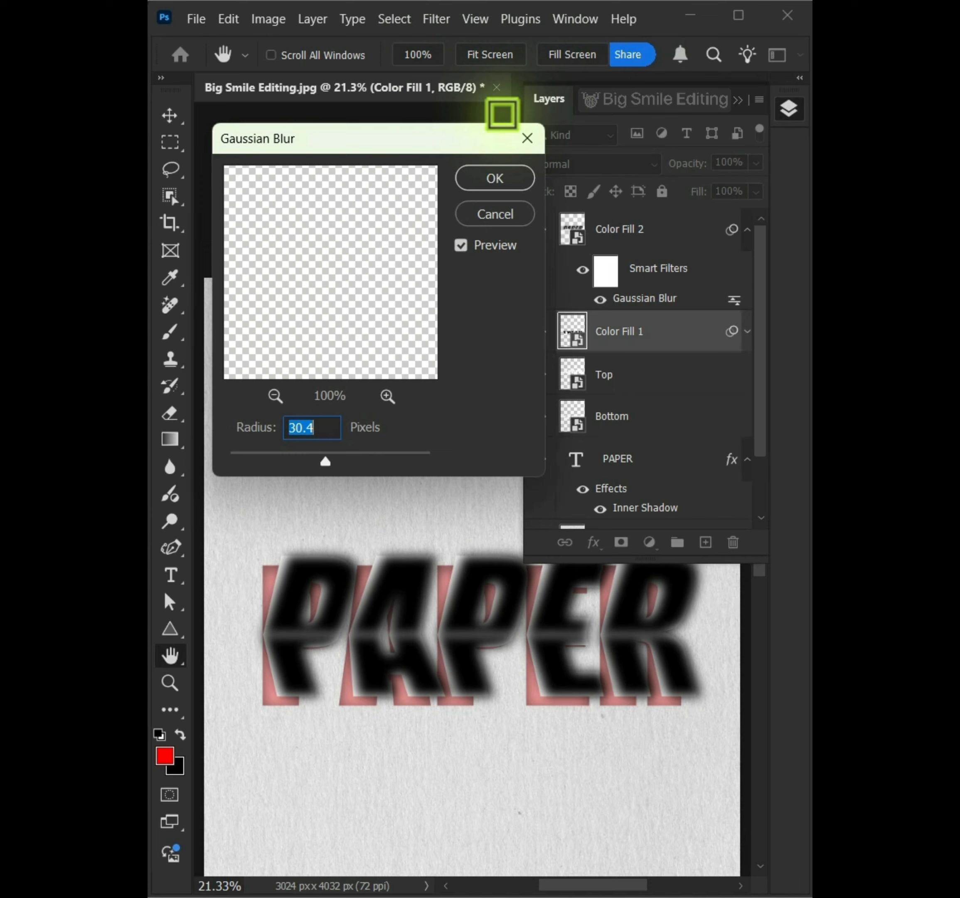
click(486, 180)
key(m)
Group Color Fill 2 and Color Fill 1 and move the group below the Bottom layer, directly above the PAPER text layer
click(684, 228)
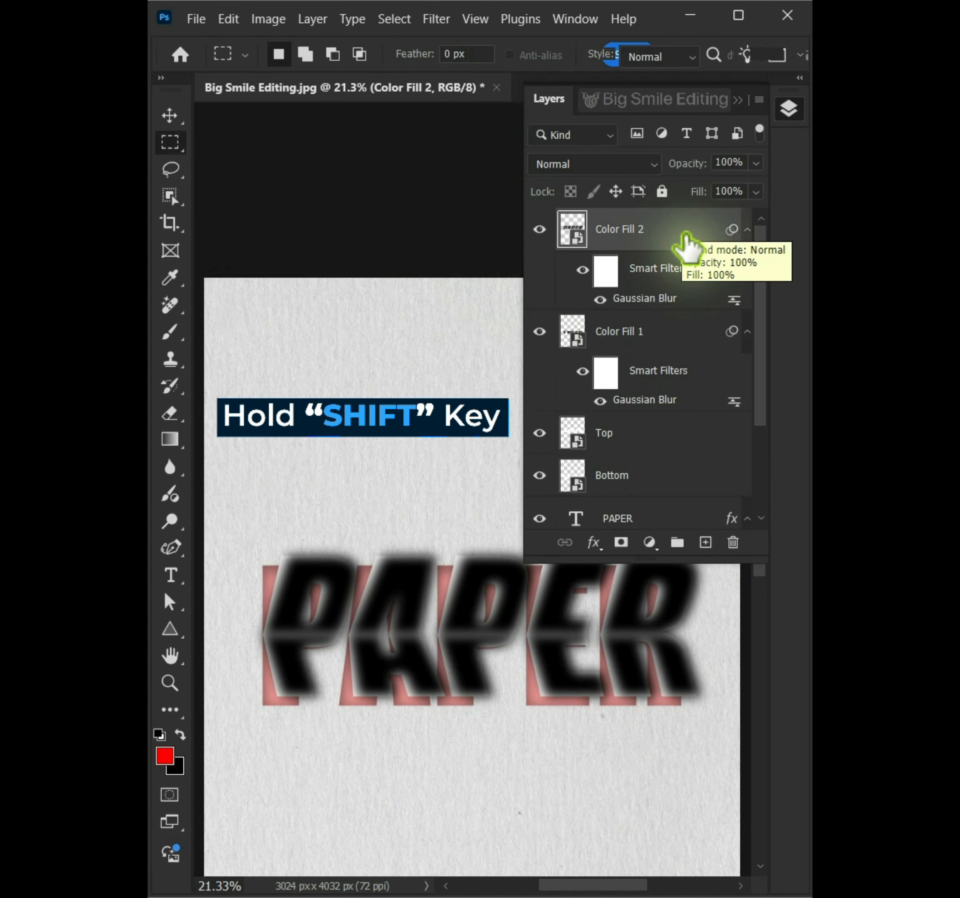
shift+click(689, 333)
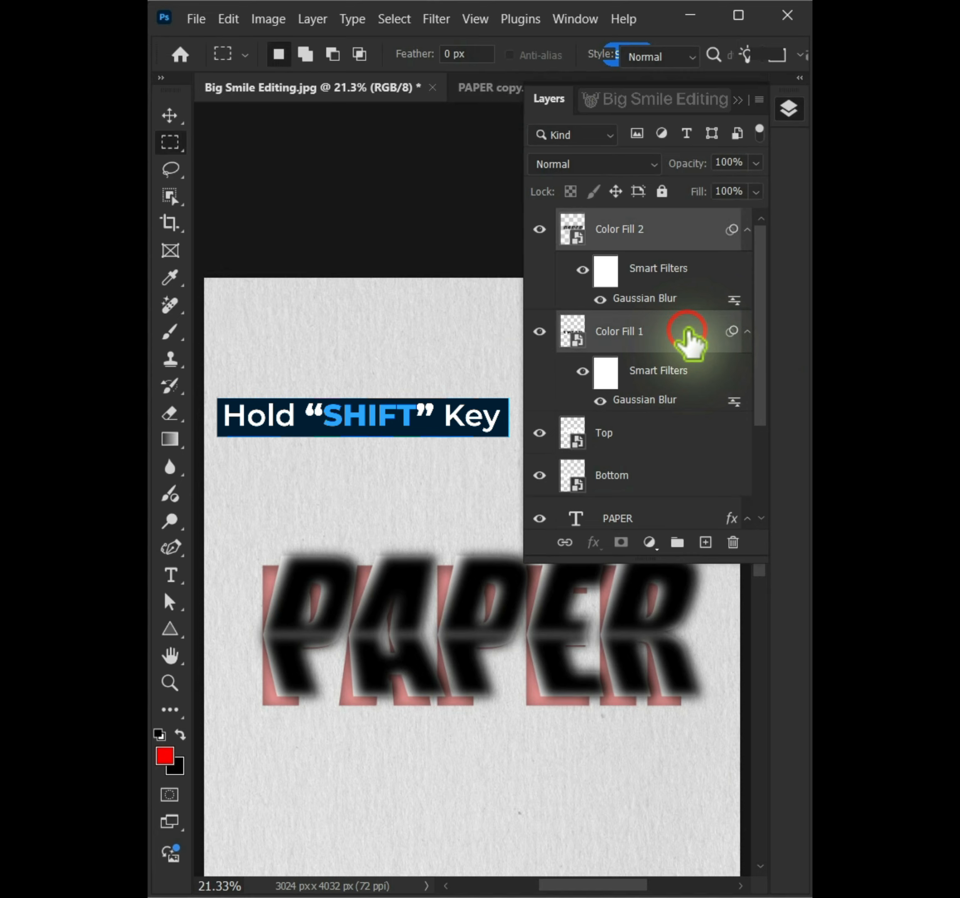
click(677, 541)
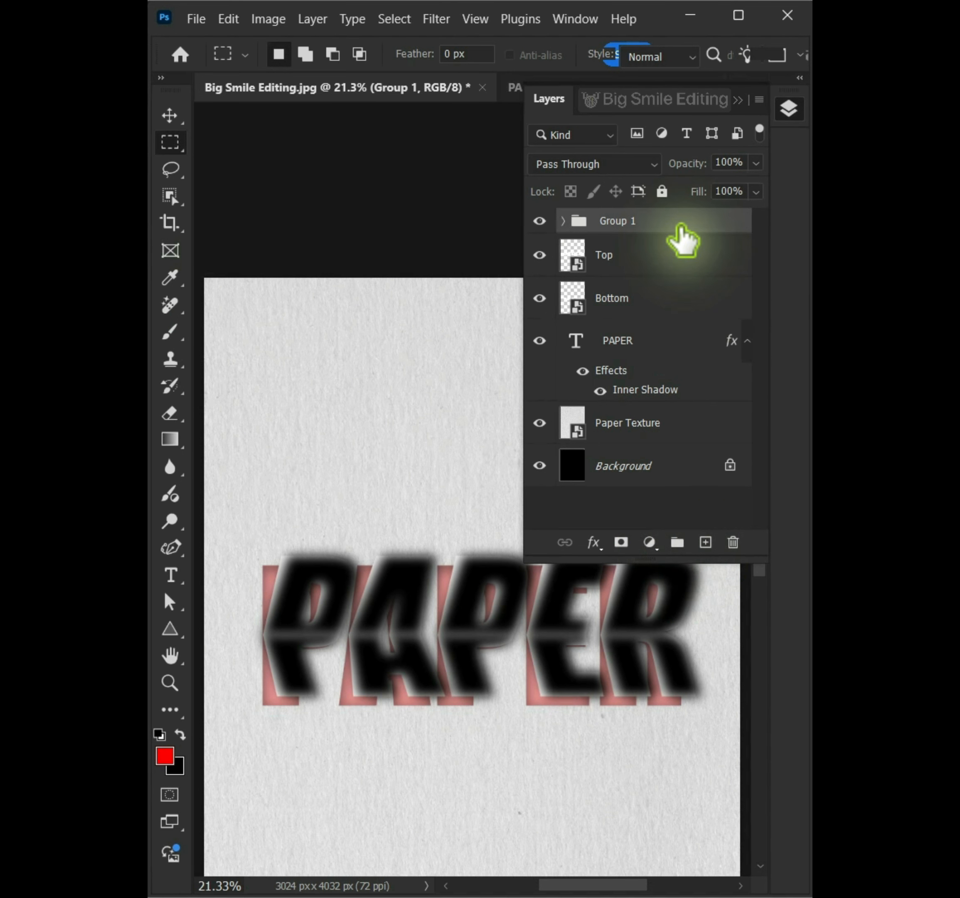
drag(677, 223, 677, 321)
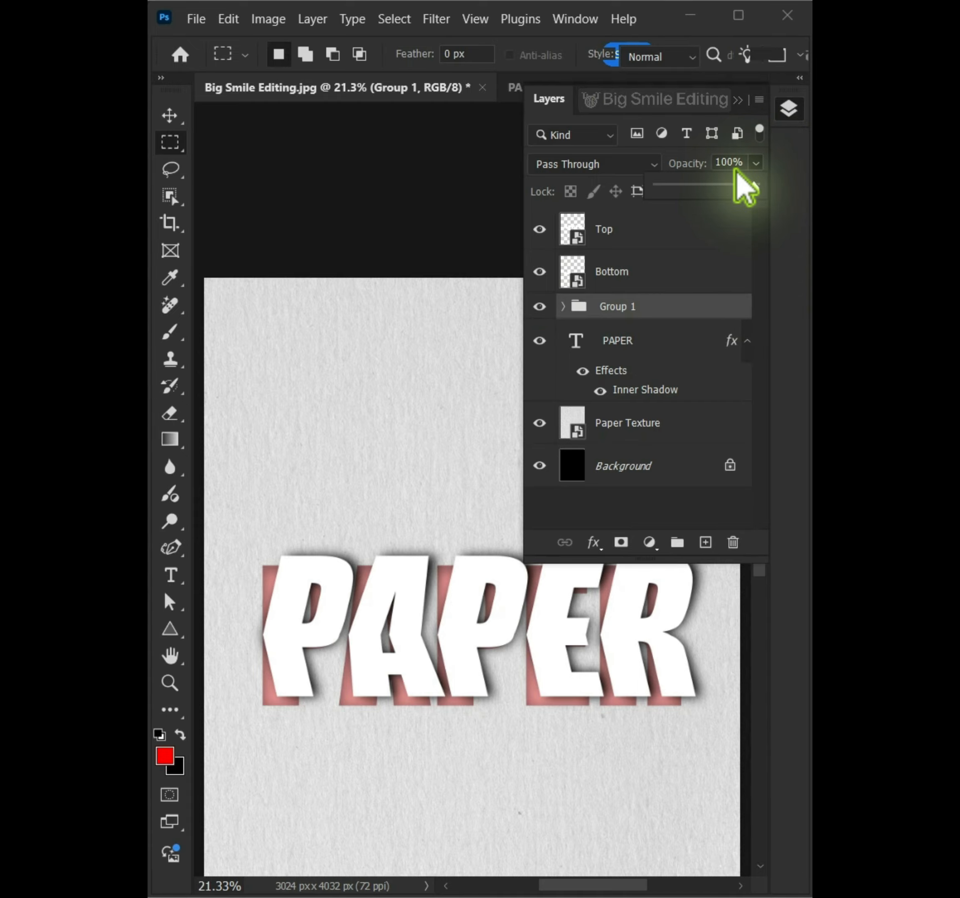
Reduce the opacity of the blurred shadow group, Group 1, to 70%
drag(725, 224, 724, 224)
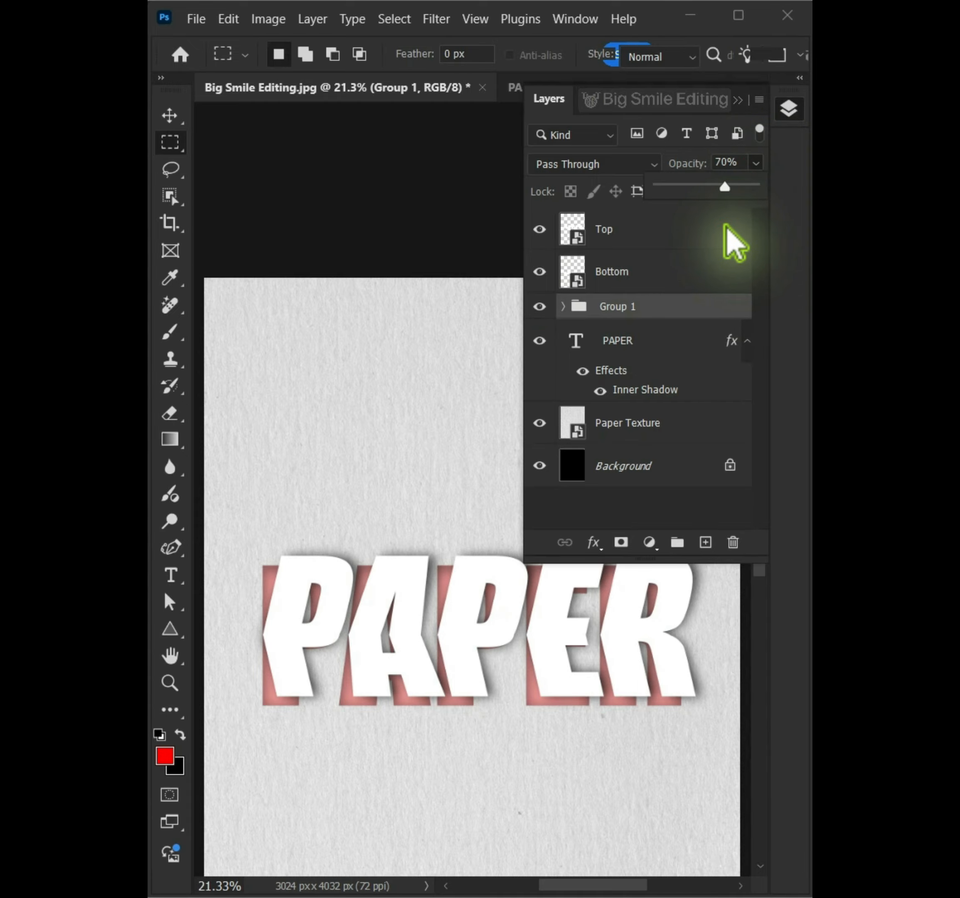
Add a Color Overlay effect to the Top layer and set its color to black (000000)
click(612, 234)
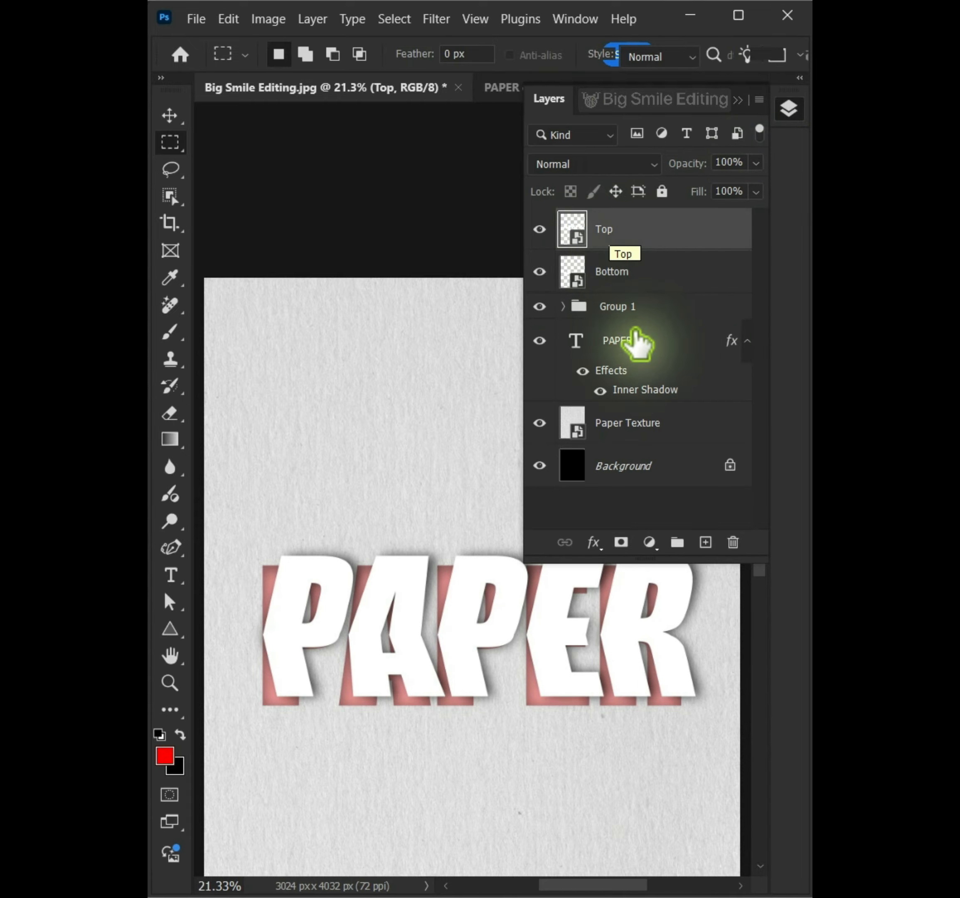
click(594, 542)
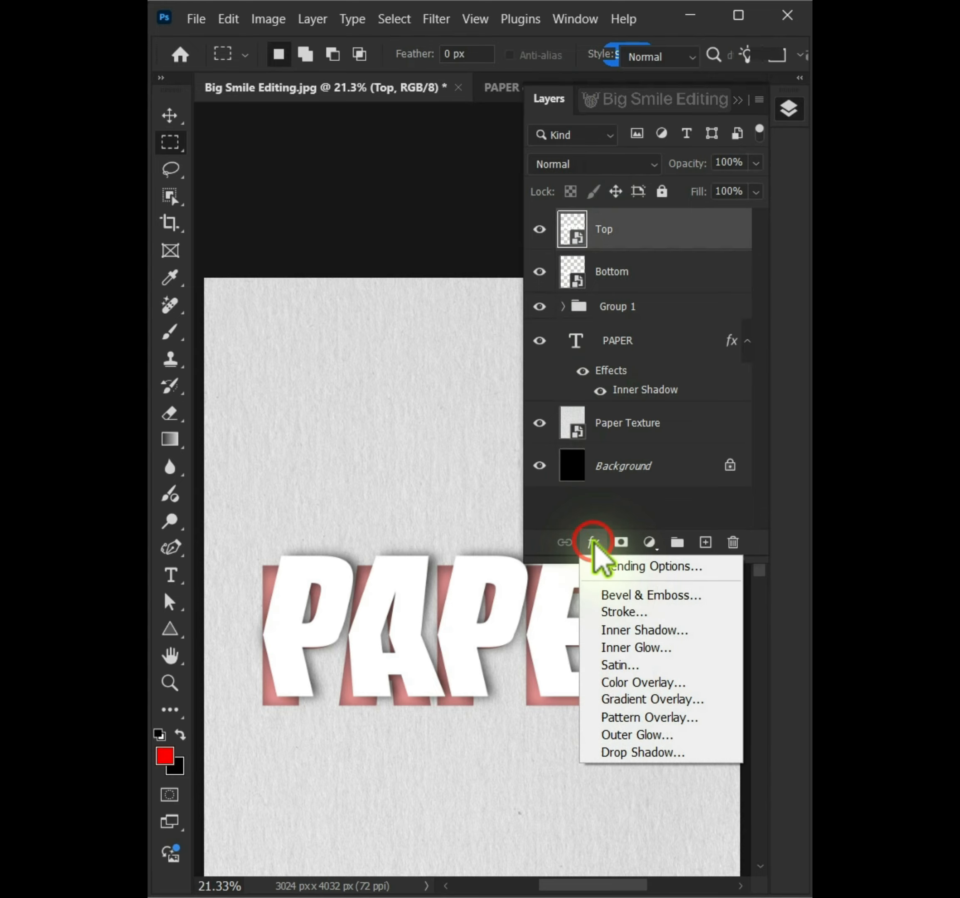
click(626, 682)
click(643, 125)
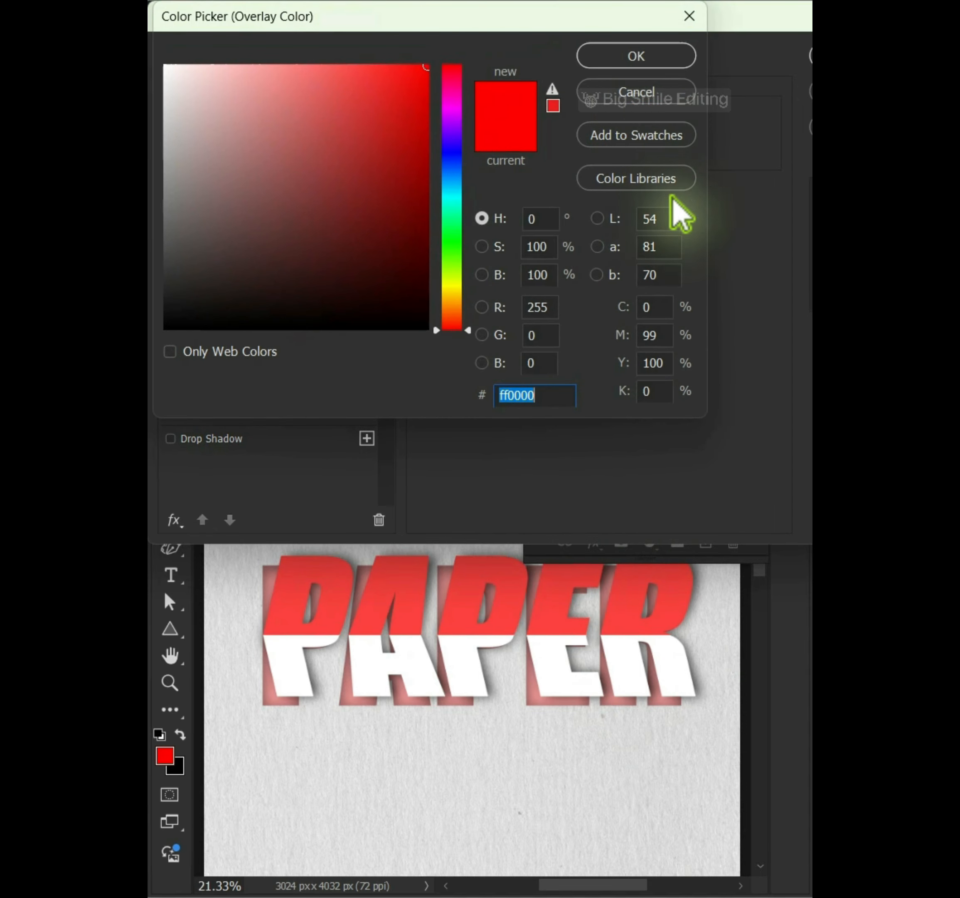
click(310, 252)
drag(309, 253, 156, 340)
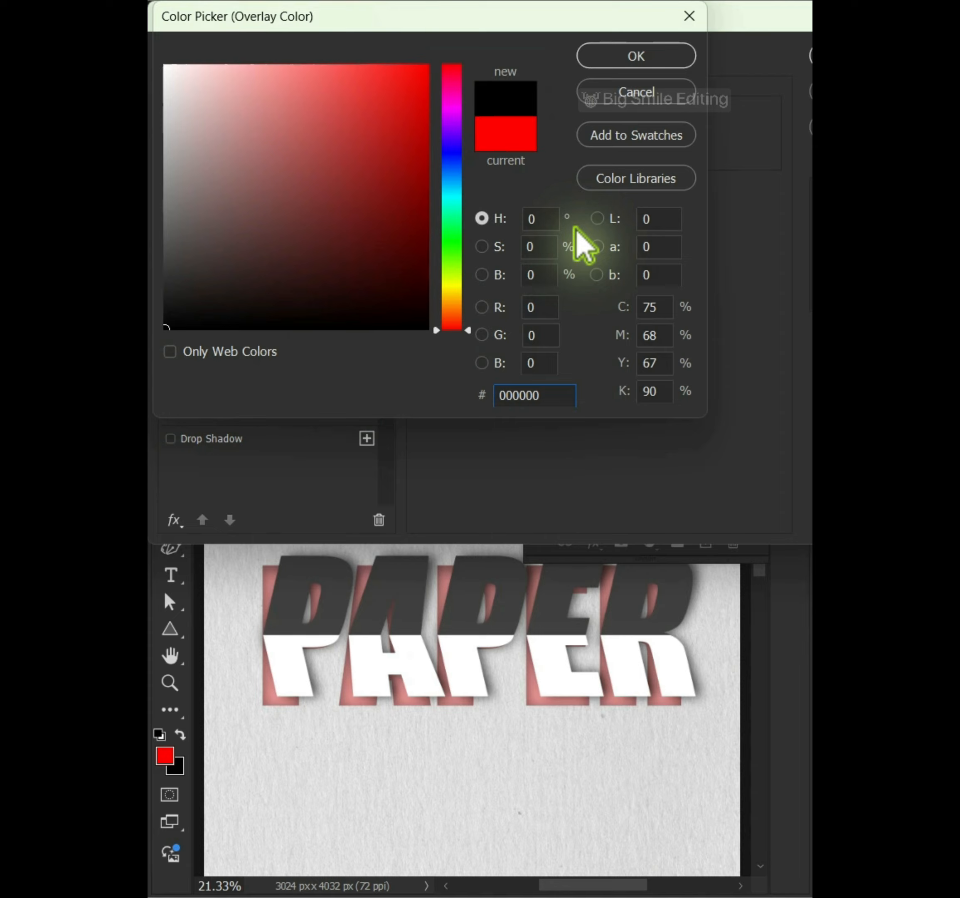
click(632, 51)
Set the Top layer's Color Overlay to Normal blend mode at 11% opacity and apply the layer style
click(613, 128)
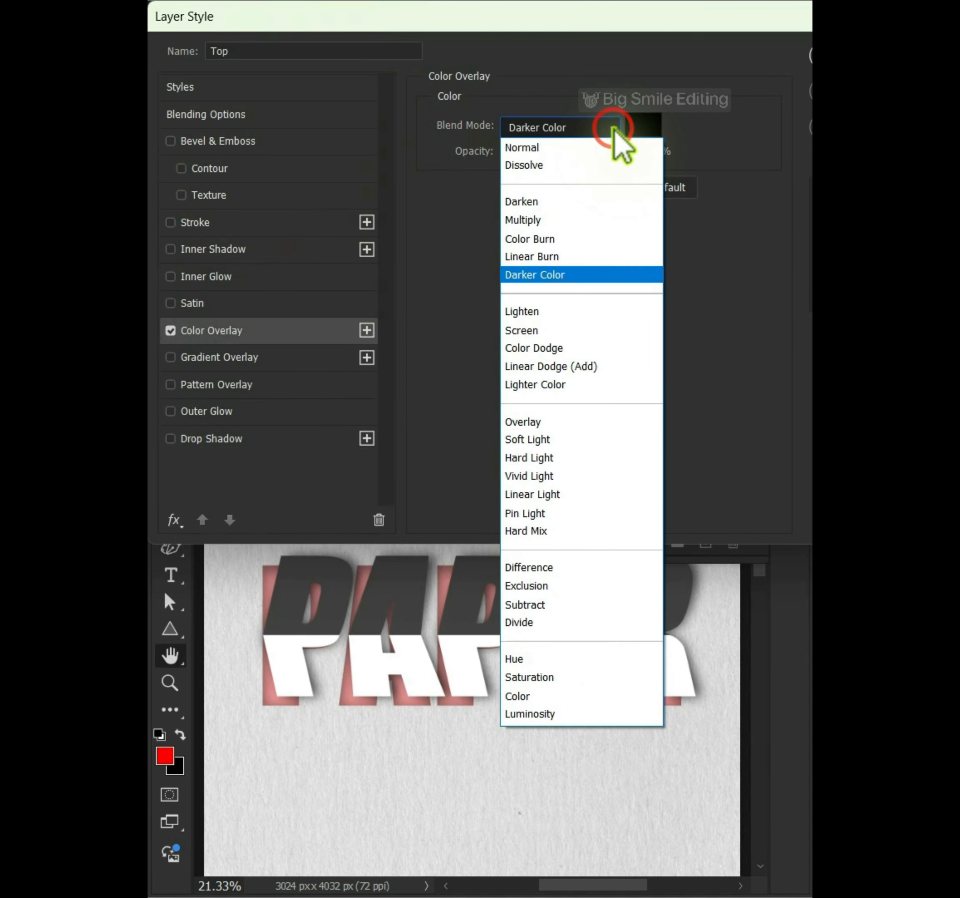
click(578, 148)
drag(579, 154, 517, 191)
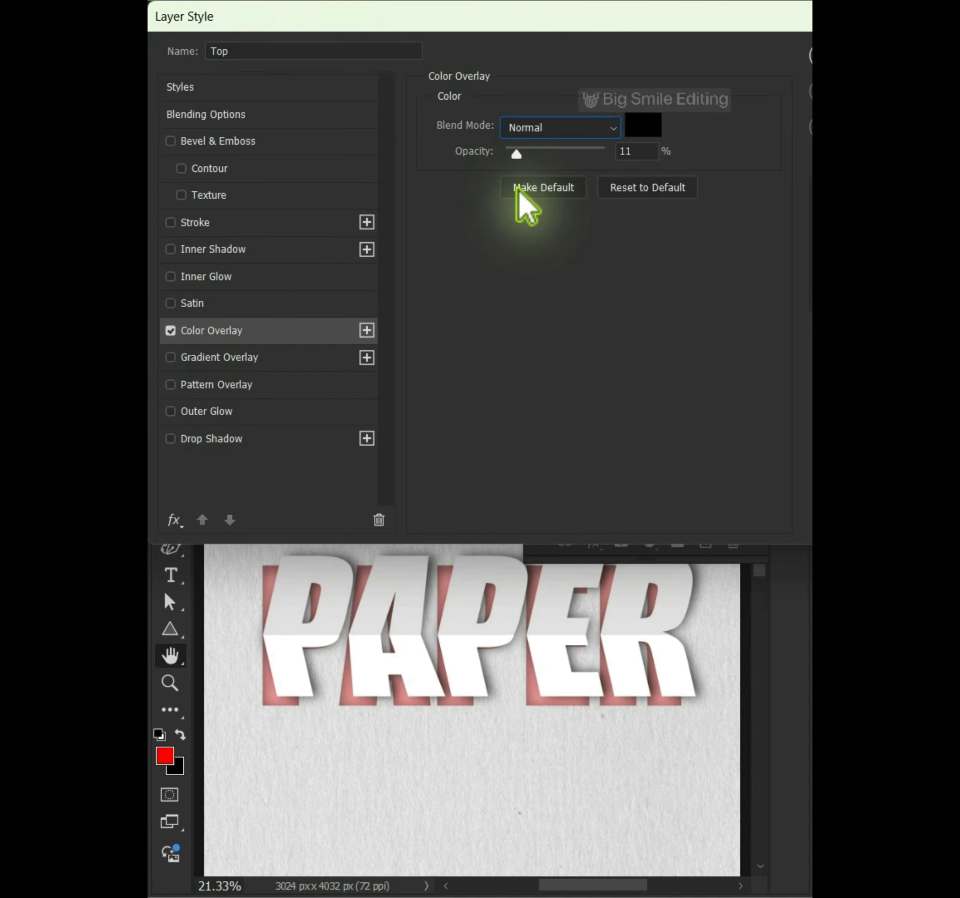
drag(596, 178, 483, 338)
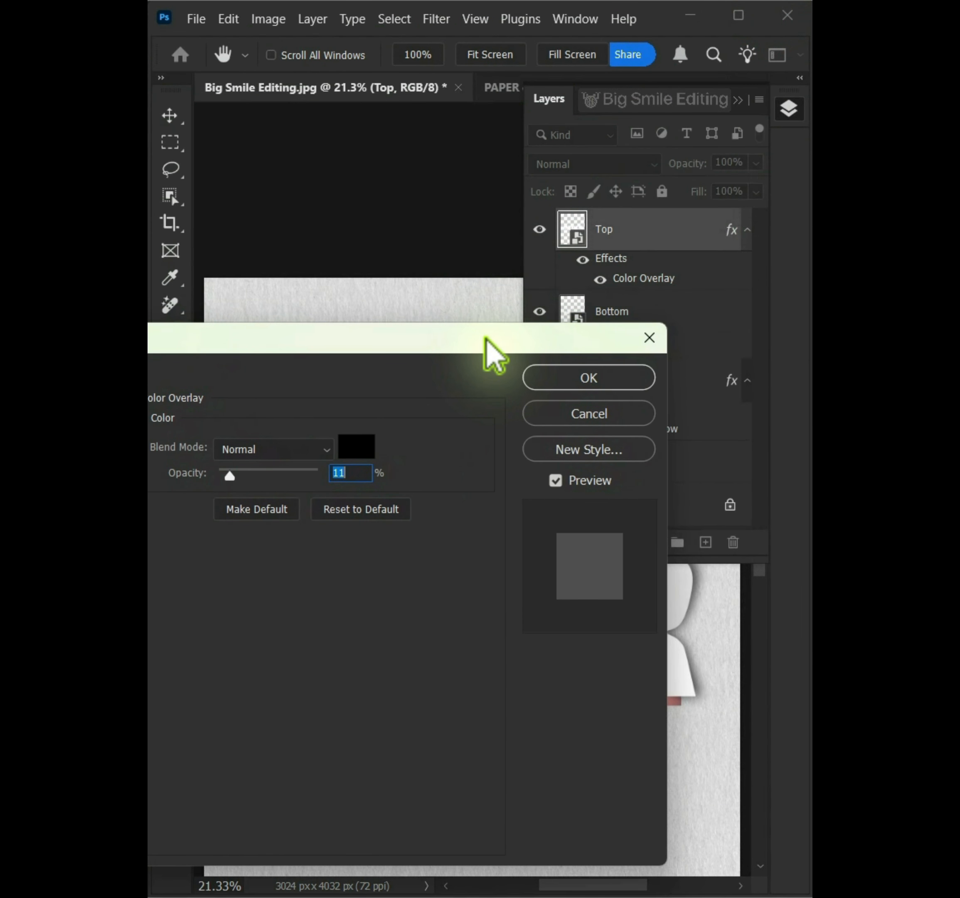
click(578, 378)
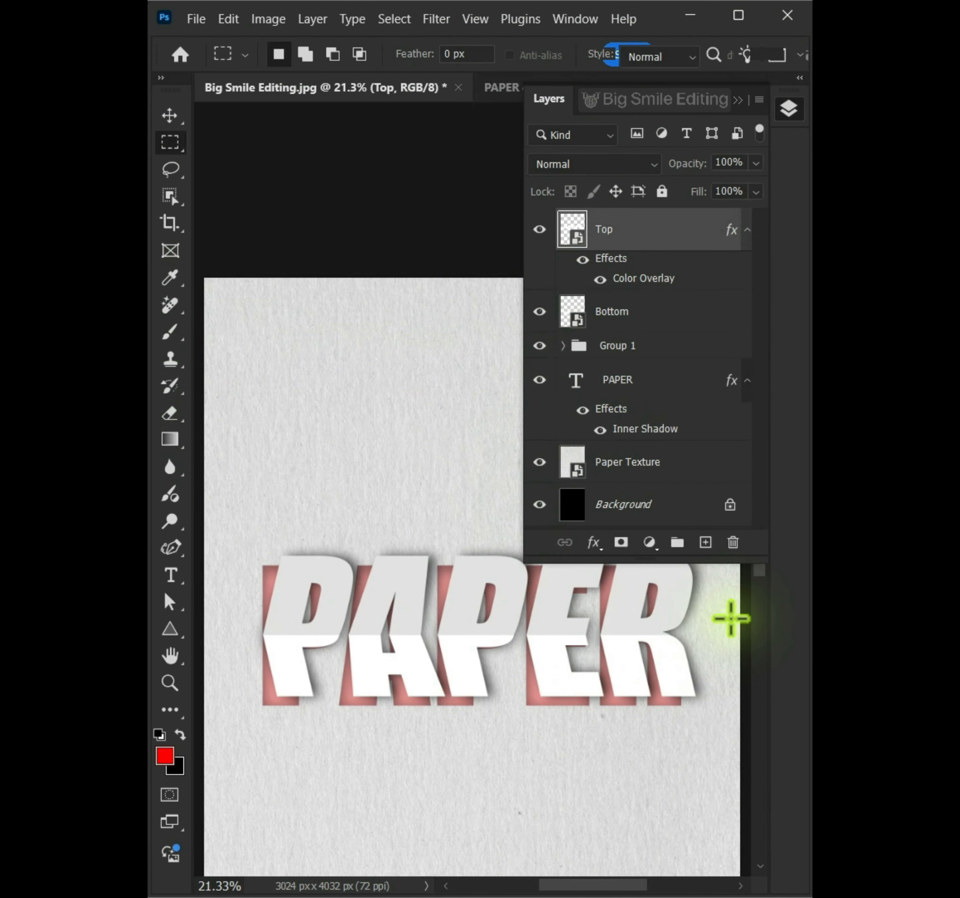
Free Transform the Top, Bottom, Group 1 and PAPER layers together: rotate -30°, scale to about 104%, and center them on the canvas
drag(758, 574, 755, 620)
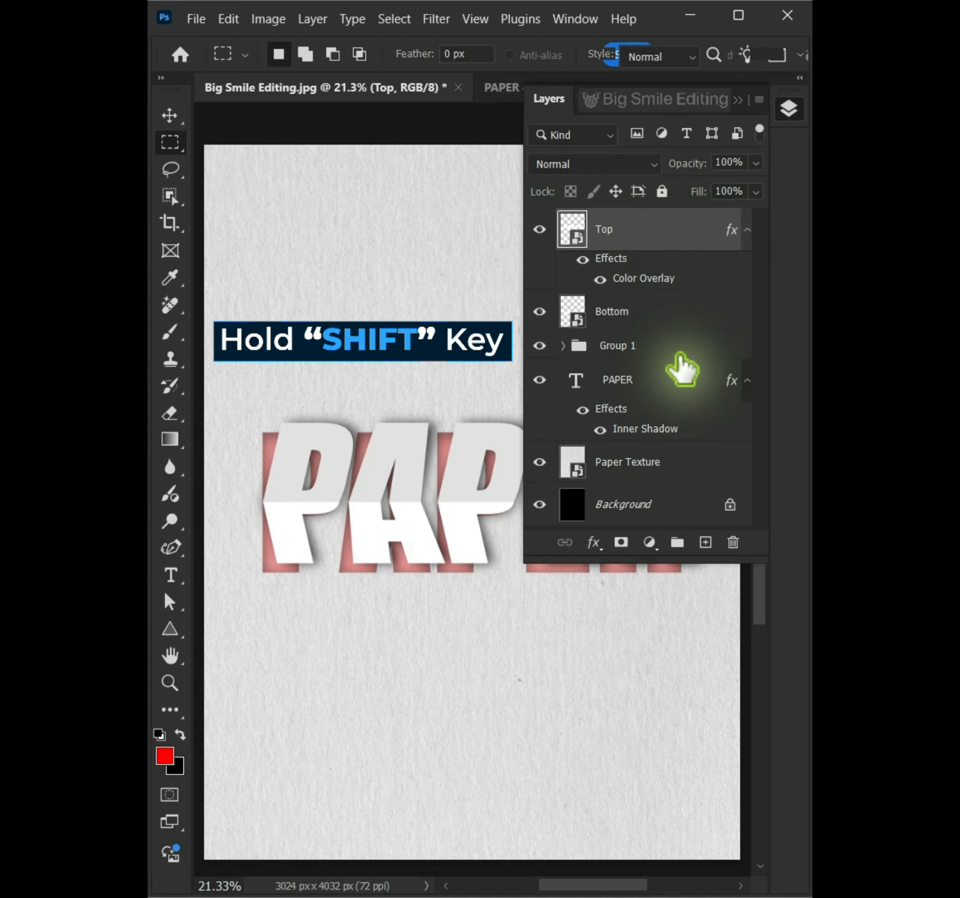
shift+click(679, 386)
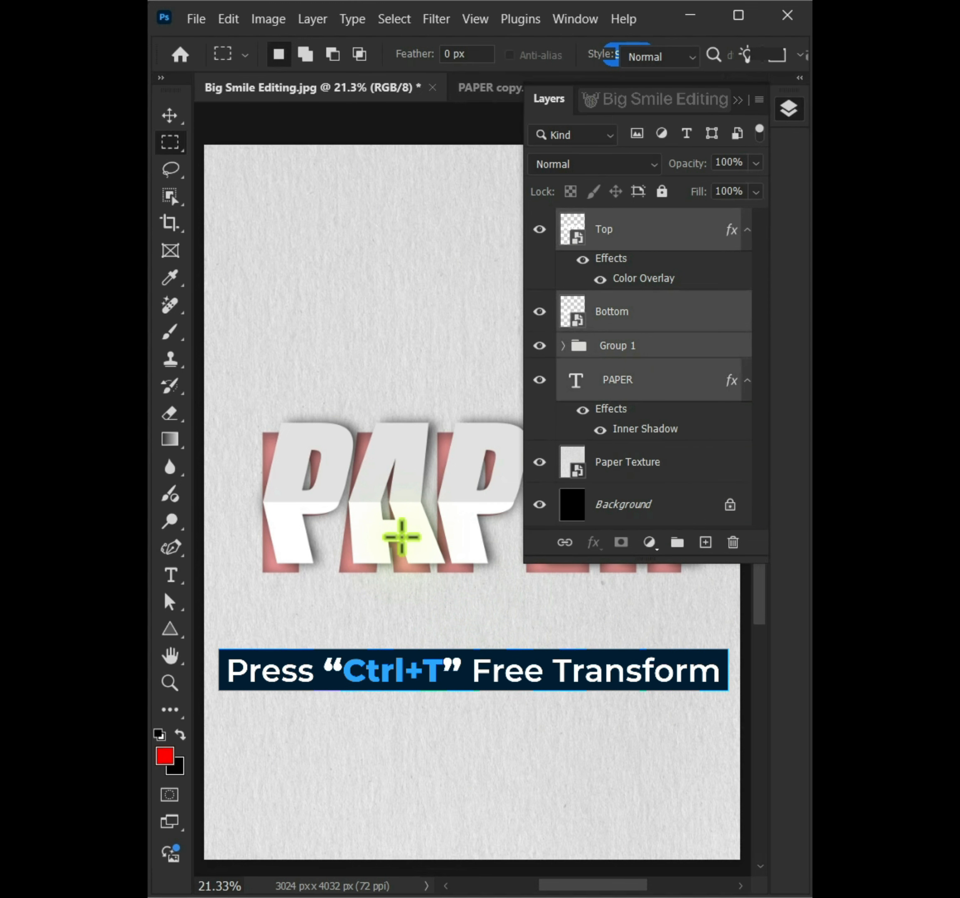
key(ctrl+t)
click(790, 111)
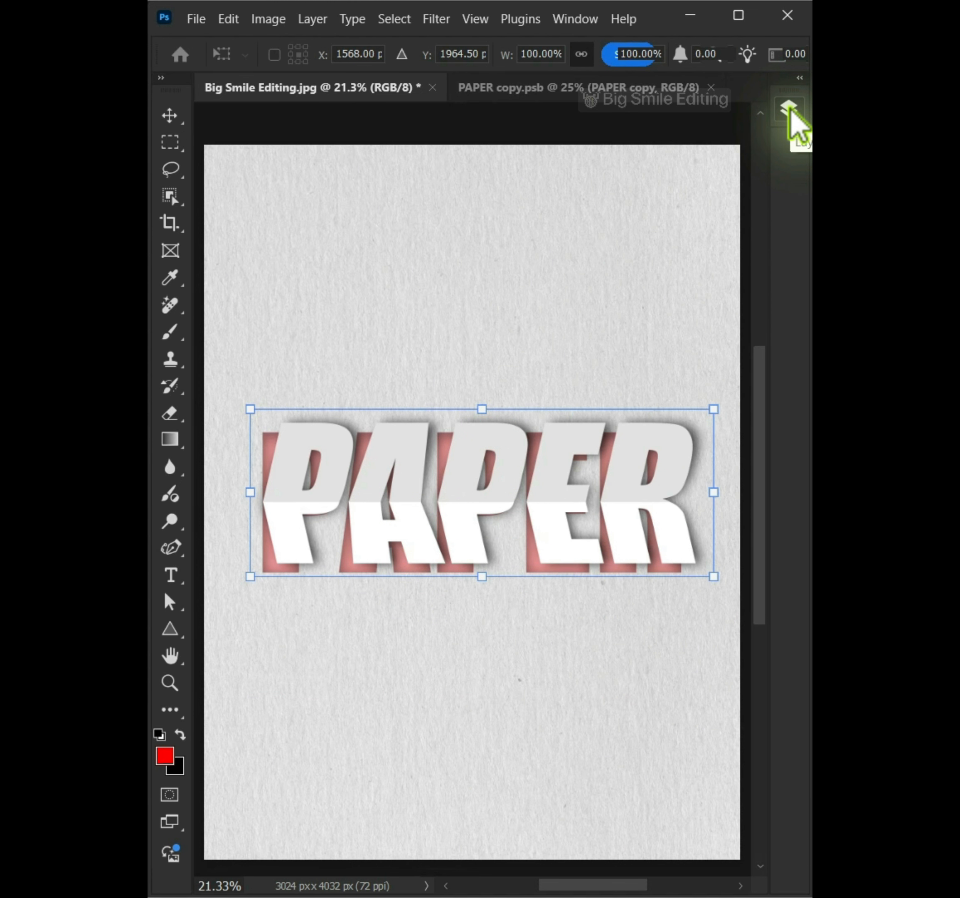
drag(372, 339, 322, 398)
mouse_move(510, 469)
mouse_down()
mouse_move(501, 498)
mouse_move(500, 478)
mouse_up()
drag(271, 618, 345, 613)
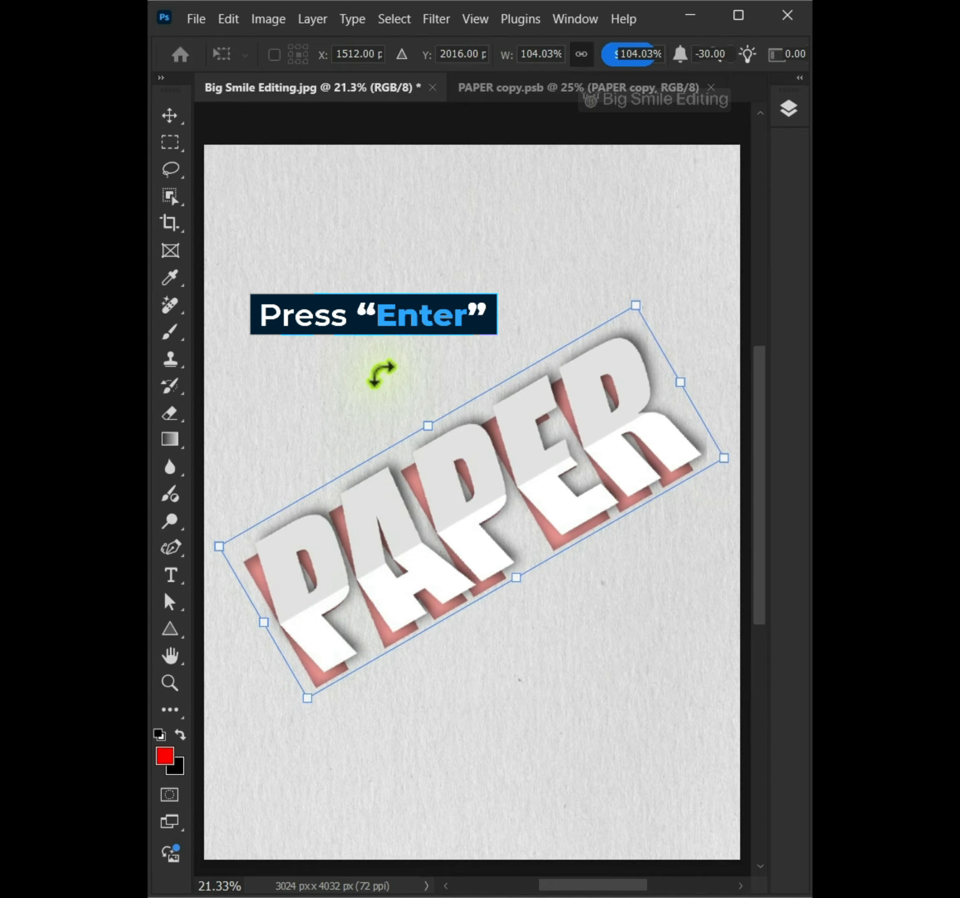
key(Return)
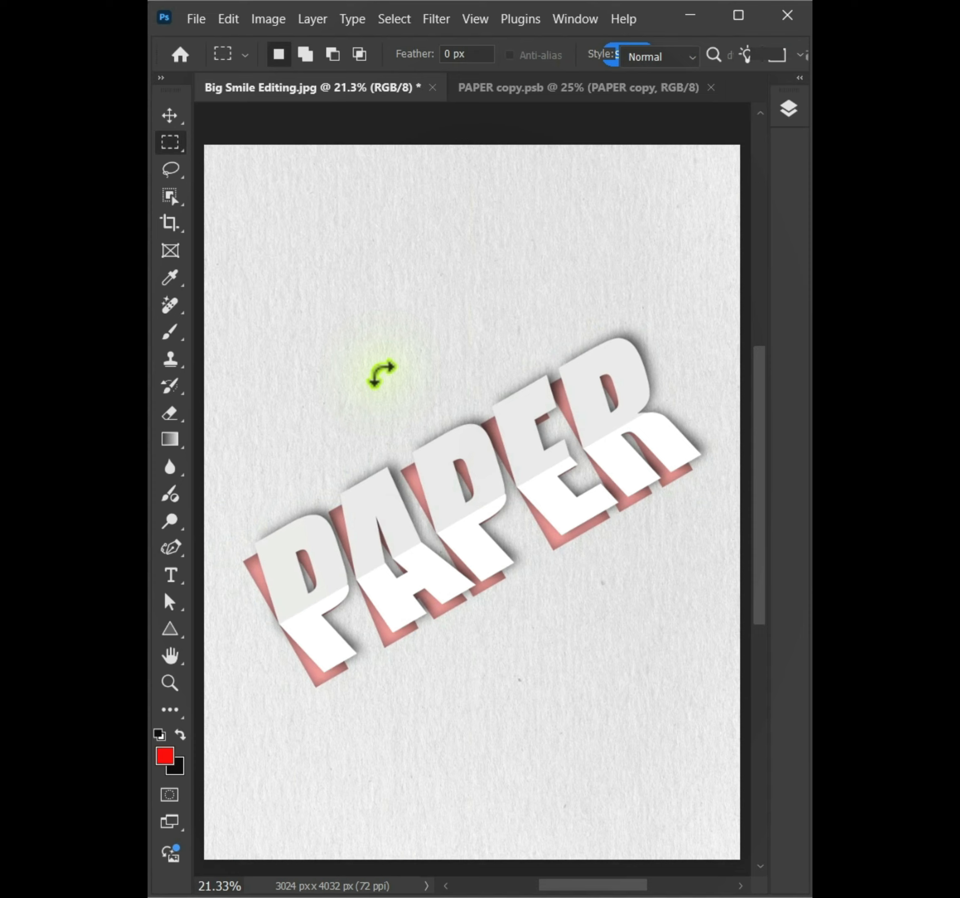